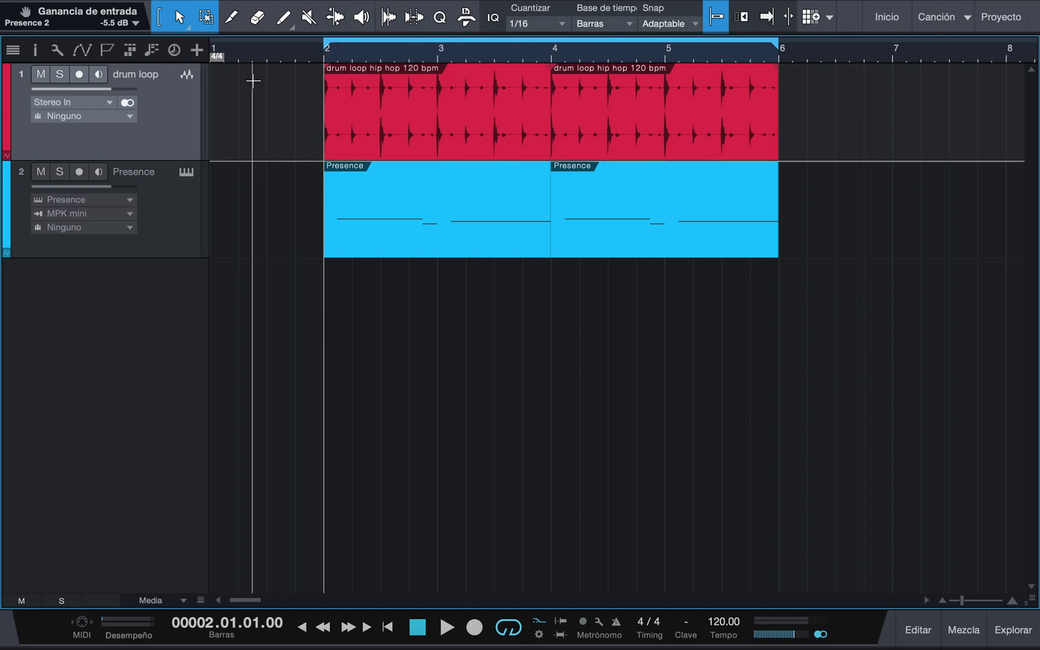
Step: Activate the Eraser, Paint, Mute, Bend and Listen tools one after another and return to the Arrow tool
{"action": "left_click", "coordinate": [245, 26]}
{"action": "left_click", "coordinate": [283, 18]}
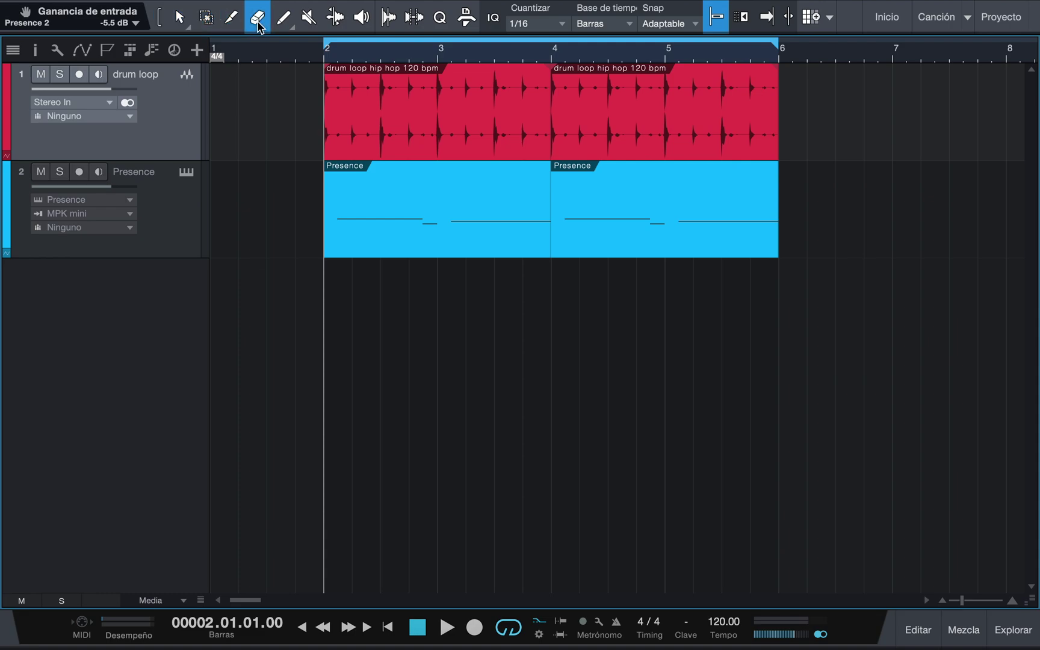
{"action": "left_click", "coordinate": [308, 18]}
{"action": "left_click", "coordinate": [337, 20]}
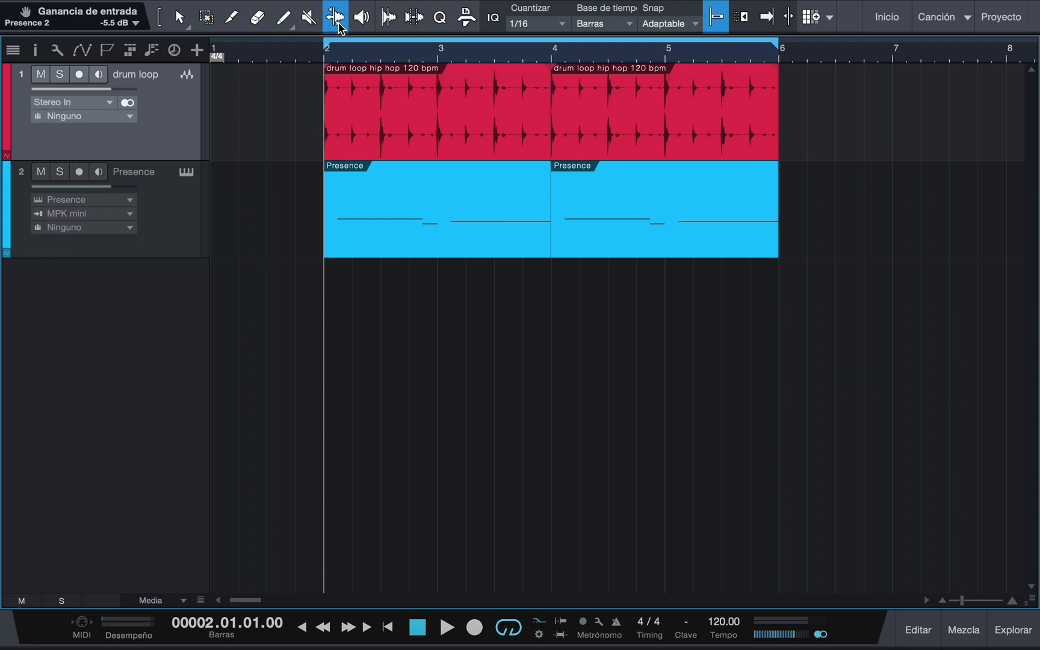
{"action": "left_click", "coordinate": [359, 18]}
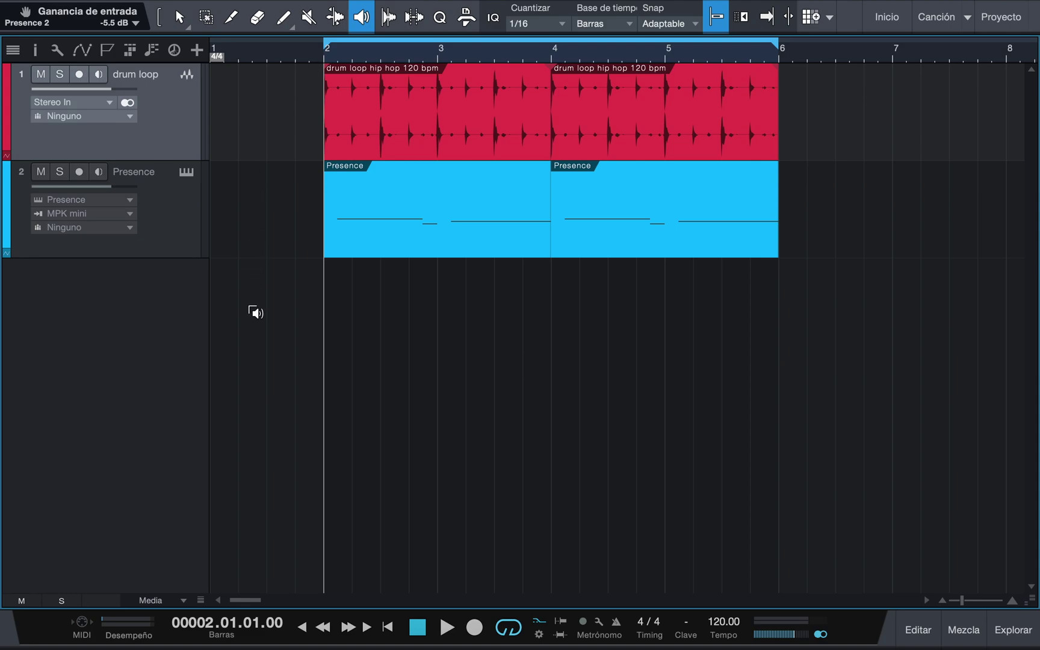
{"action": "left_click", "coordinate": [179, 18]}
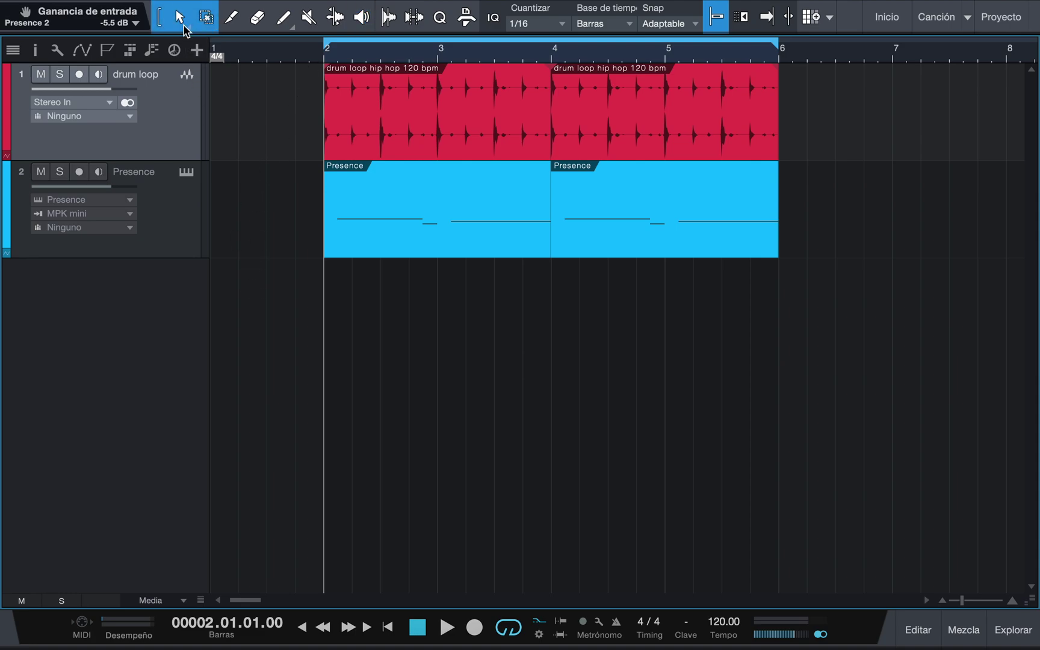
Step: Examine the list of editing tools, the Paint tool's shape options and the alternative tools available for the Arrow tool
{"action": "right_click", "coordinate": [272, 287]}
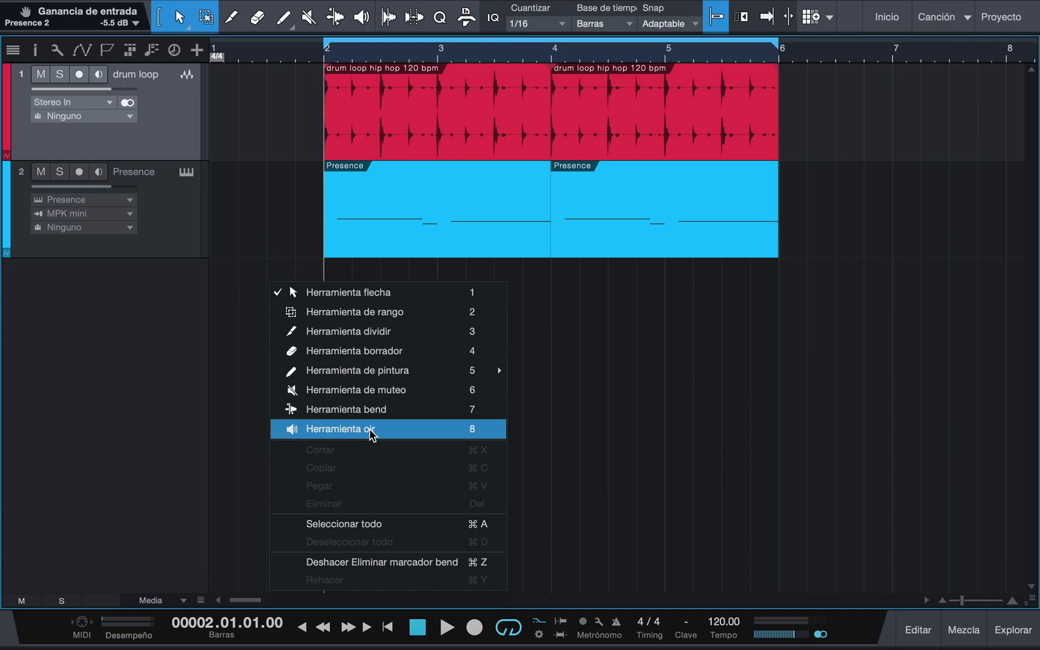
{"action": "mouse_move", "coordinate": [395, 380]}
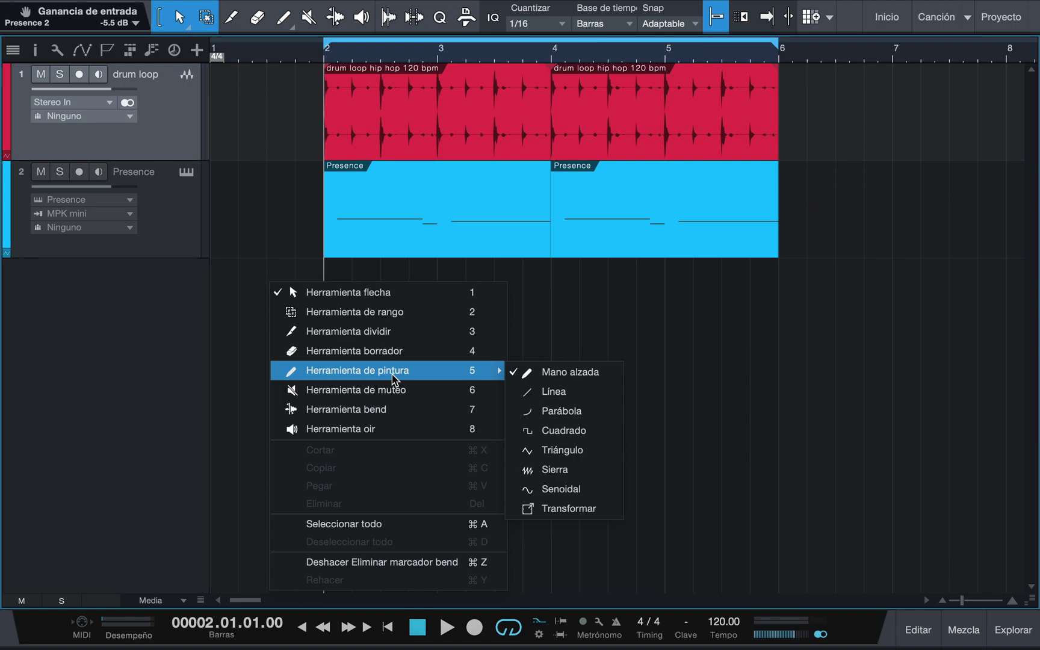
{"action": "left_click", "coordinate": [309, 255]}
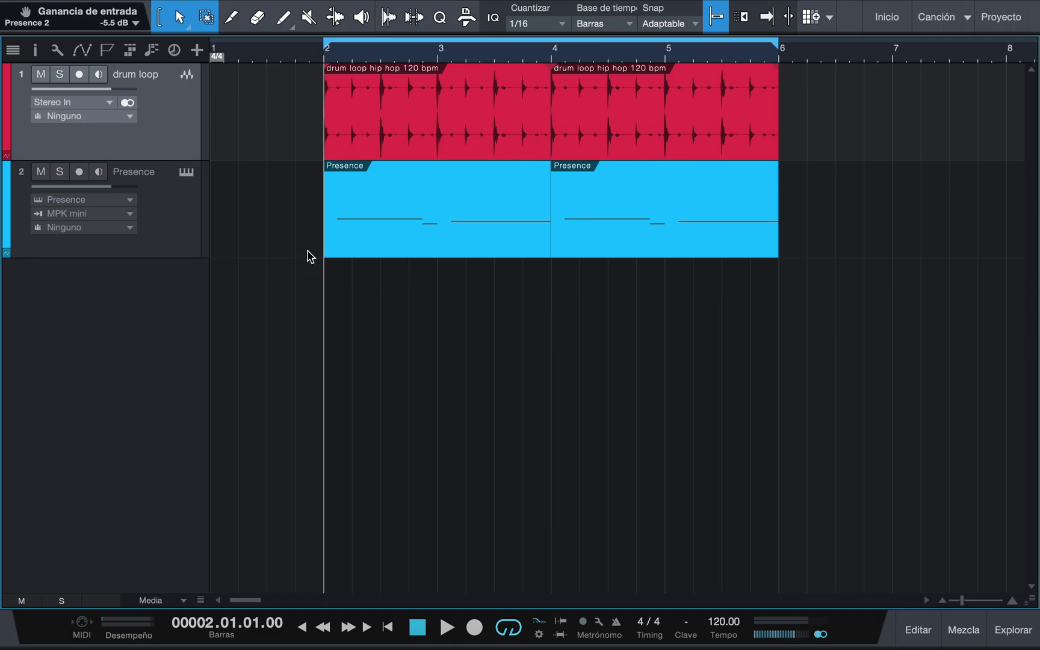
{"action": "left_click", "coordinate": [295, 34]}
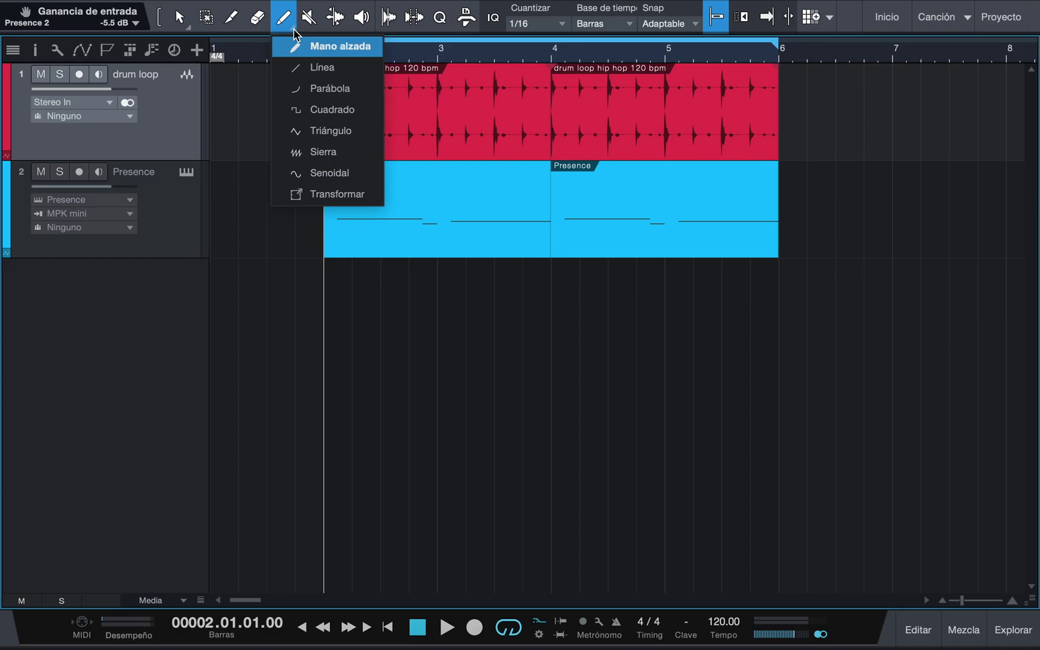
{"action": "key", "text": "1"}
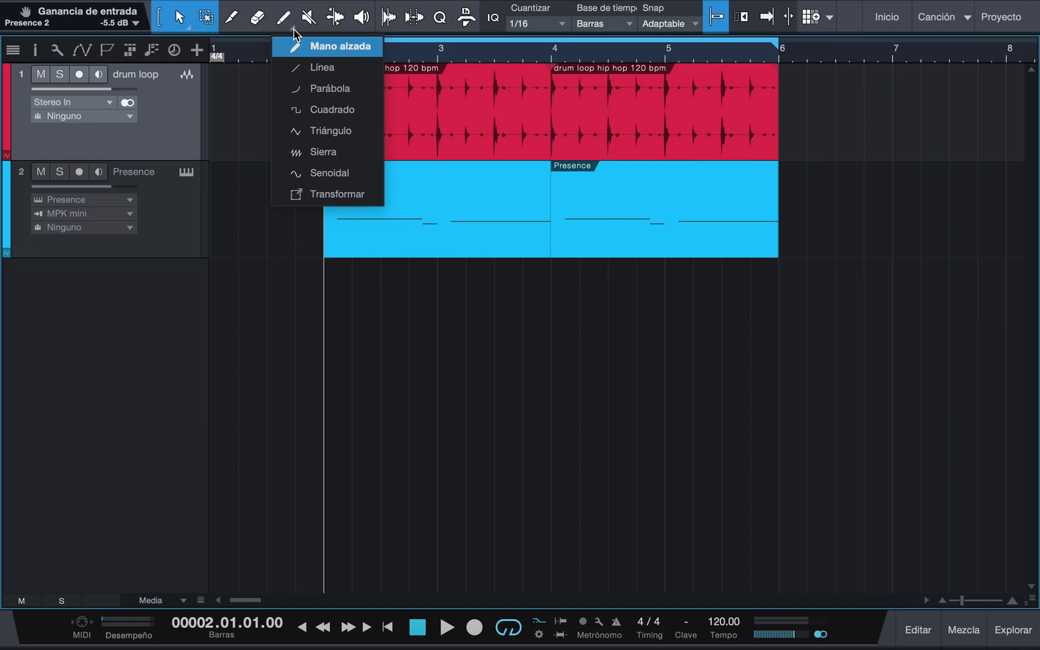
{"action": "left_click", "coordinate": [235, 115]}
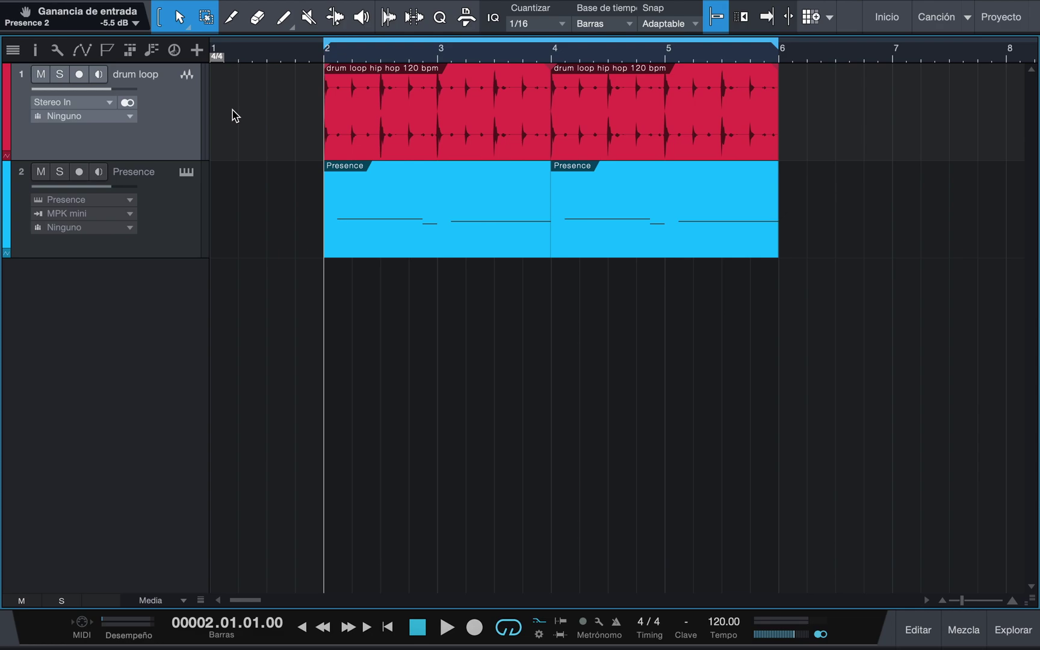
{"action": "left_click", "coordinate": [188, 31]}
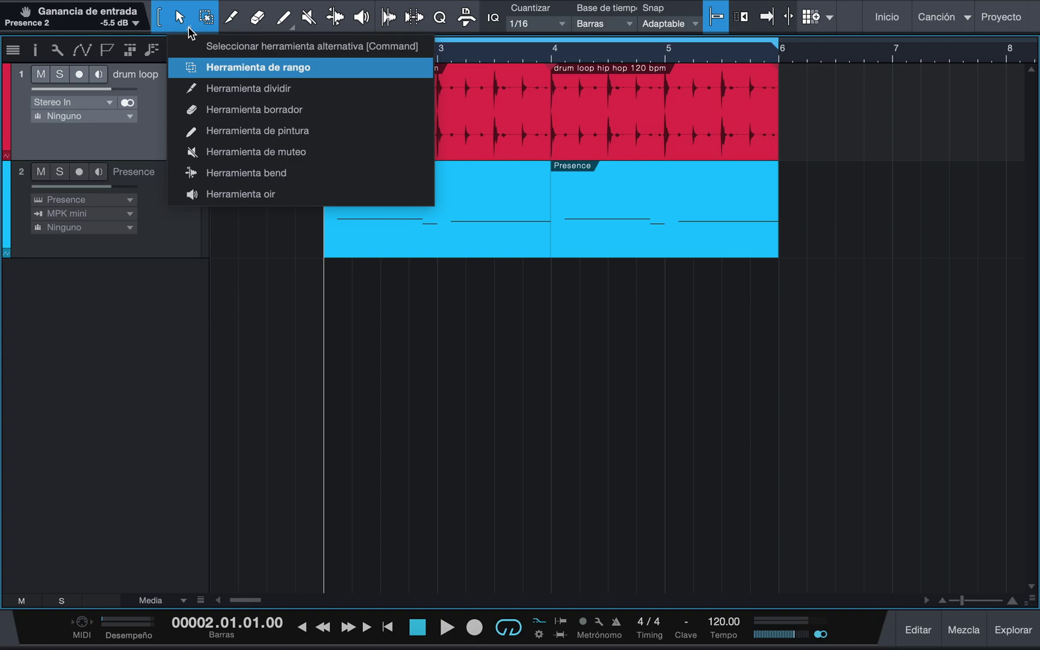
{"action": "left_click", "coordinate": [189, 32]}
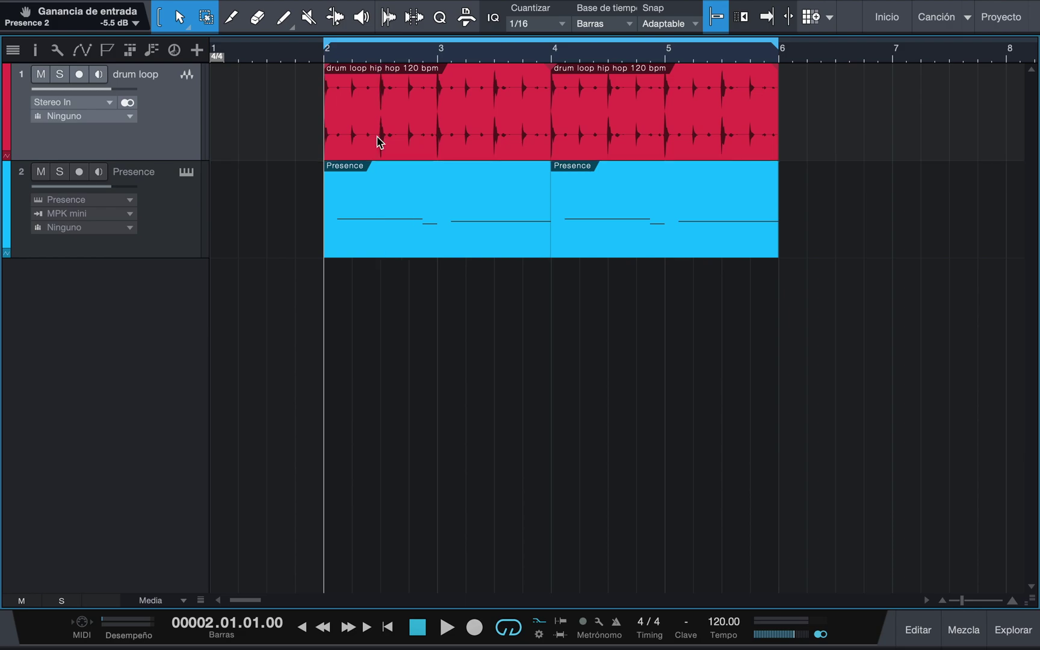
Step: Switch the Arrow tool's alternative tool through Eraser, Paint, Bend and Listen
{"action": "key", "text": "ctrl"}
{"action": "key", "text": "alt"}
{"action": "key", "text": "4"}
{"action": "key", "text": "5"}
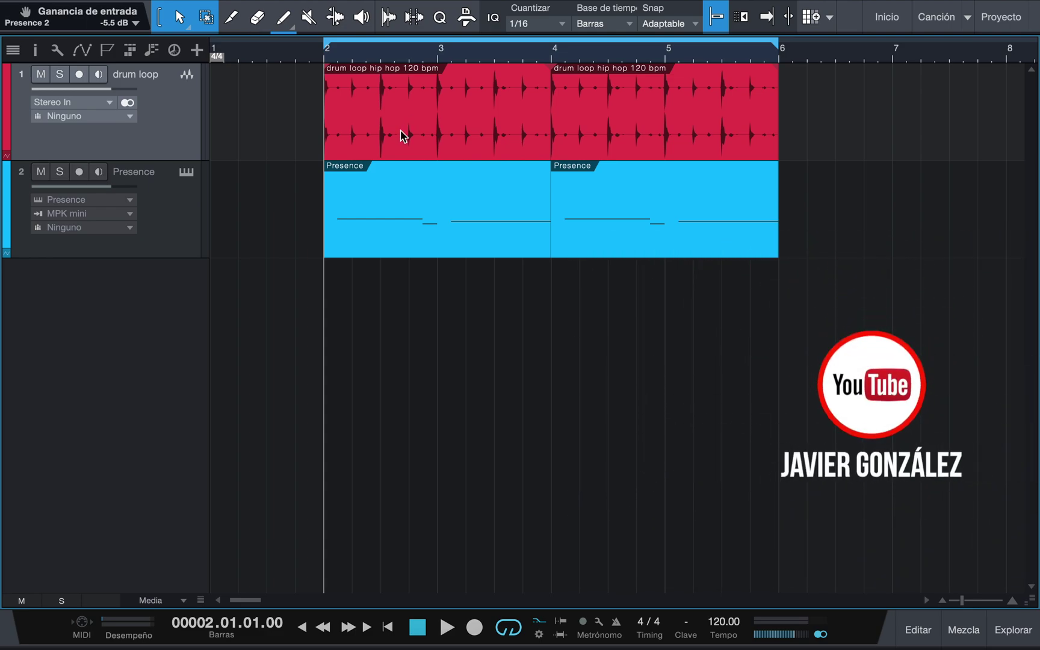
{"action": "key", "text": "7"}
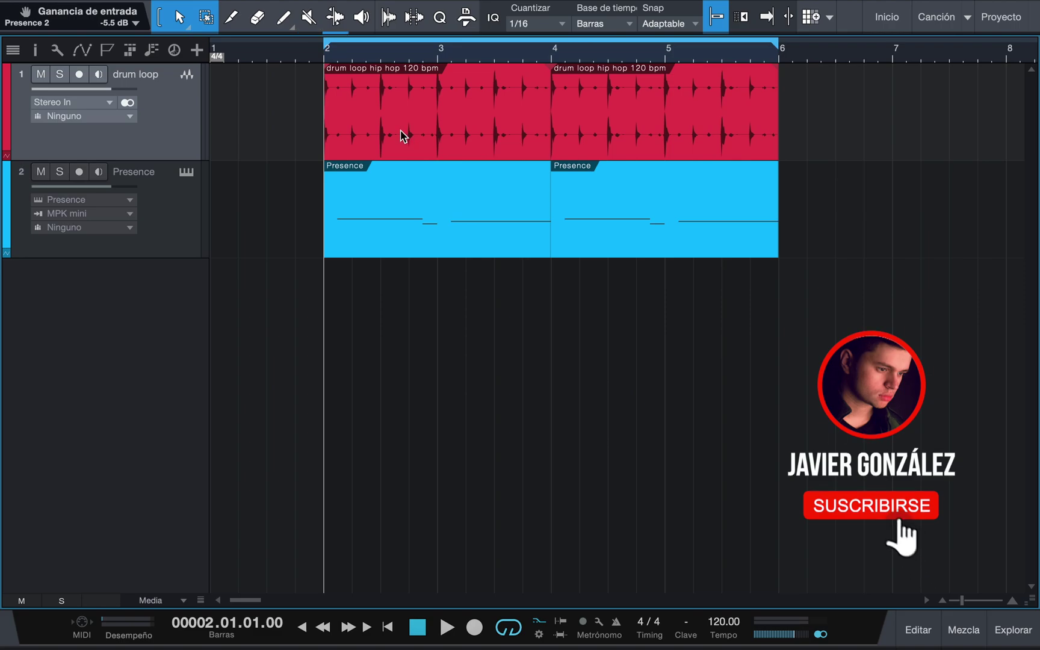
{"action": "key", "text": "8"}
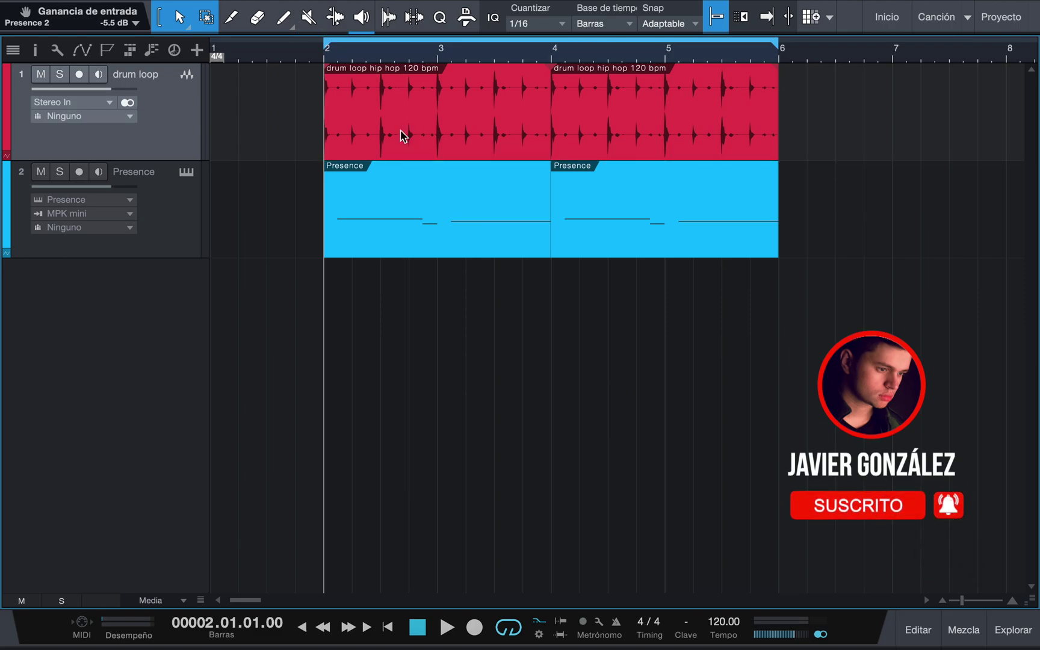
{"action": "key", "text": "1"}
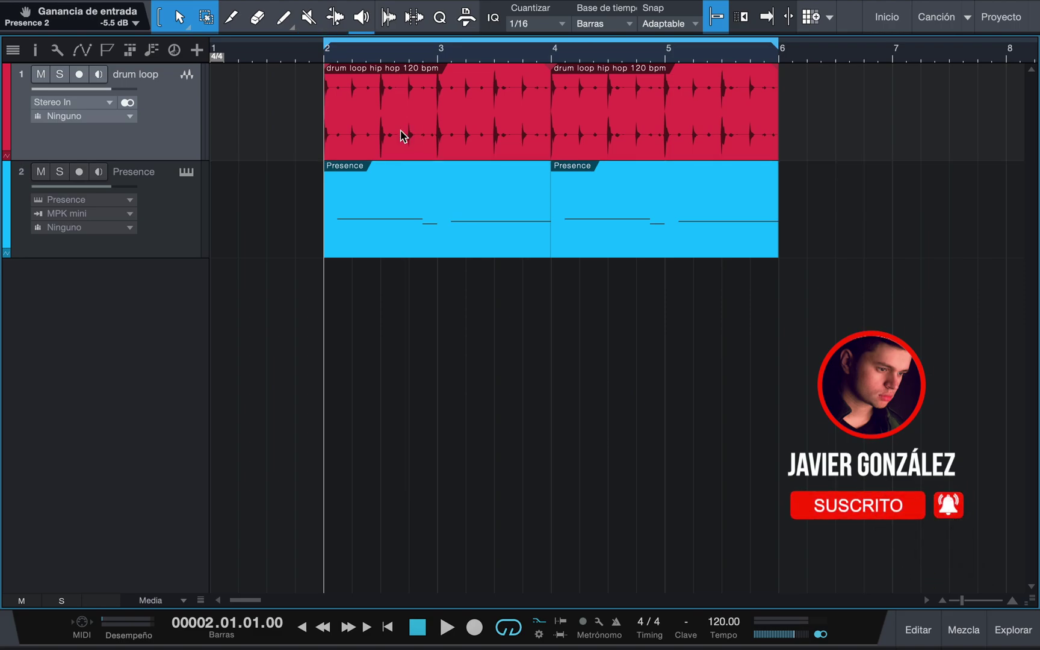
Step: Select the drum loop range from beat 2 of bar 2 to bar 3, delete it and undo the deletion
{"action": "left_click", "coordinate": [160, 19]}
{"action": "left_click", "coordinate": [348, 138]}
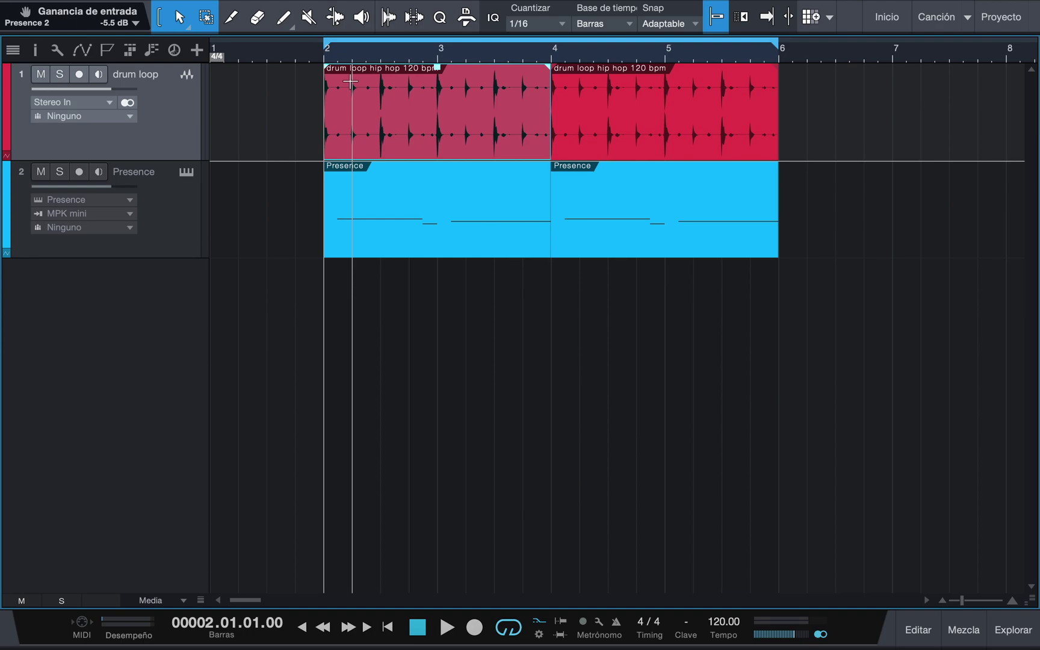
{"action": "left_click_drag", "start_coordinate": [352, 81], "coordinate": [438, 102]}
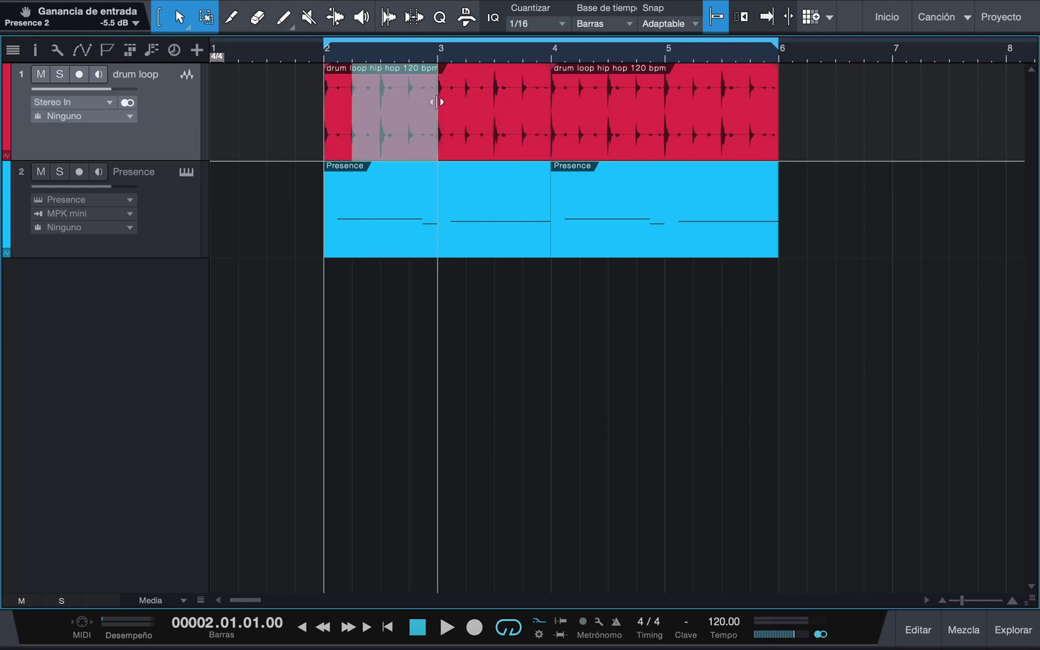
{"action": "key", "text": "Delete"}
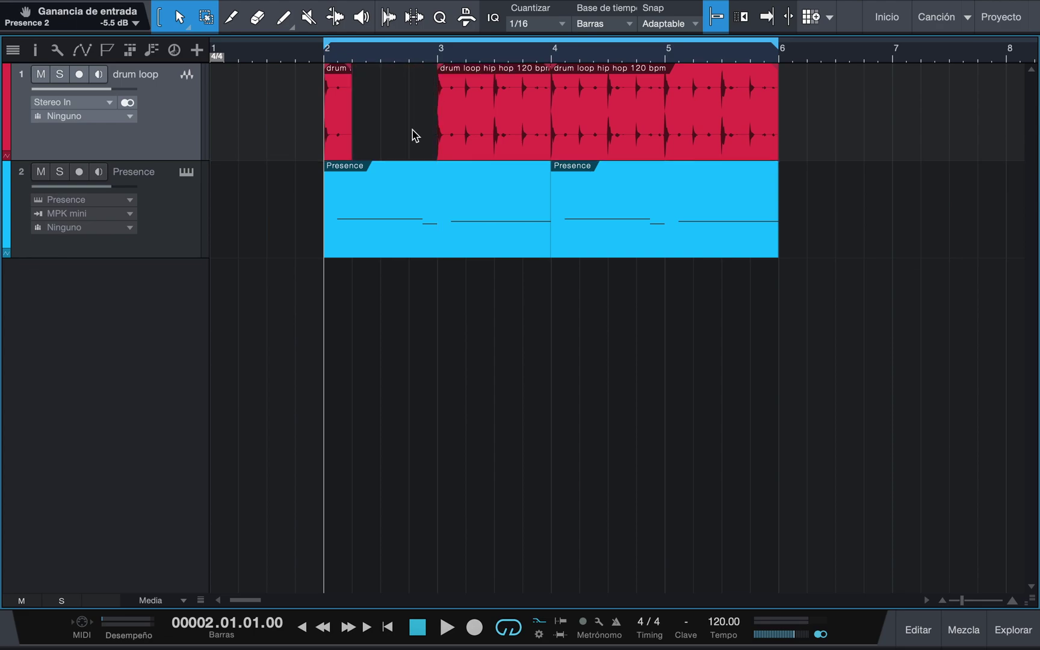
{"action": "key", "text": "ctrl+z"}
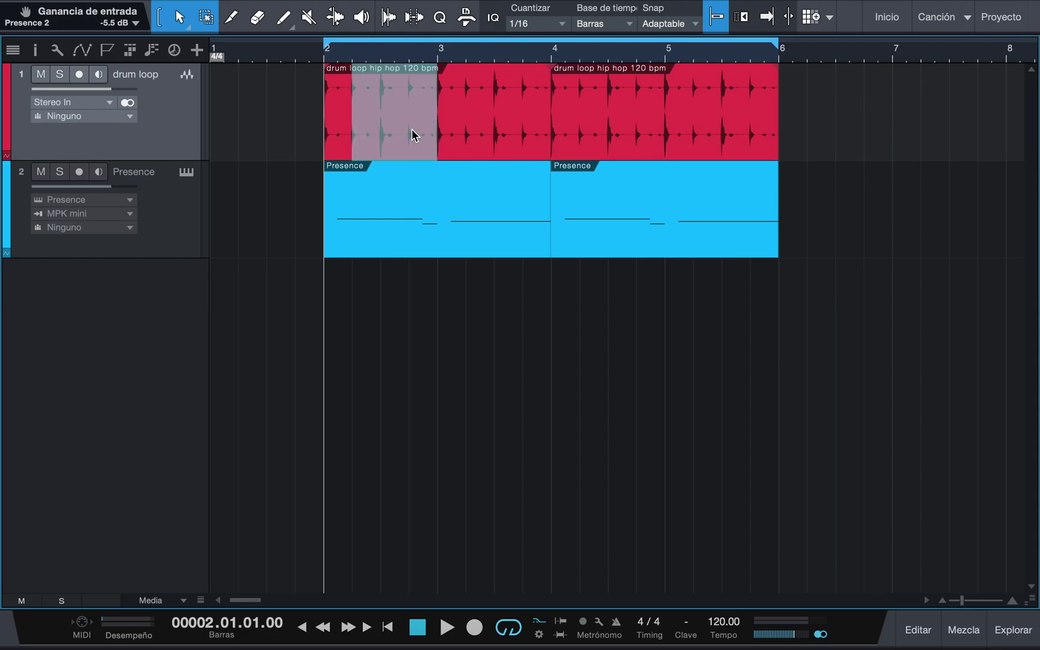
Step: Try moving the selected drum loop range past bar 6, undo the move and select the first drum loop event
{"action": "left_click_drag", "start_coordinate": [412, 134], "coordinate": [855, 131]}
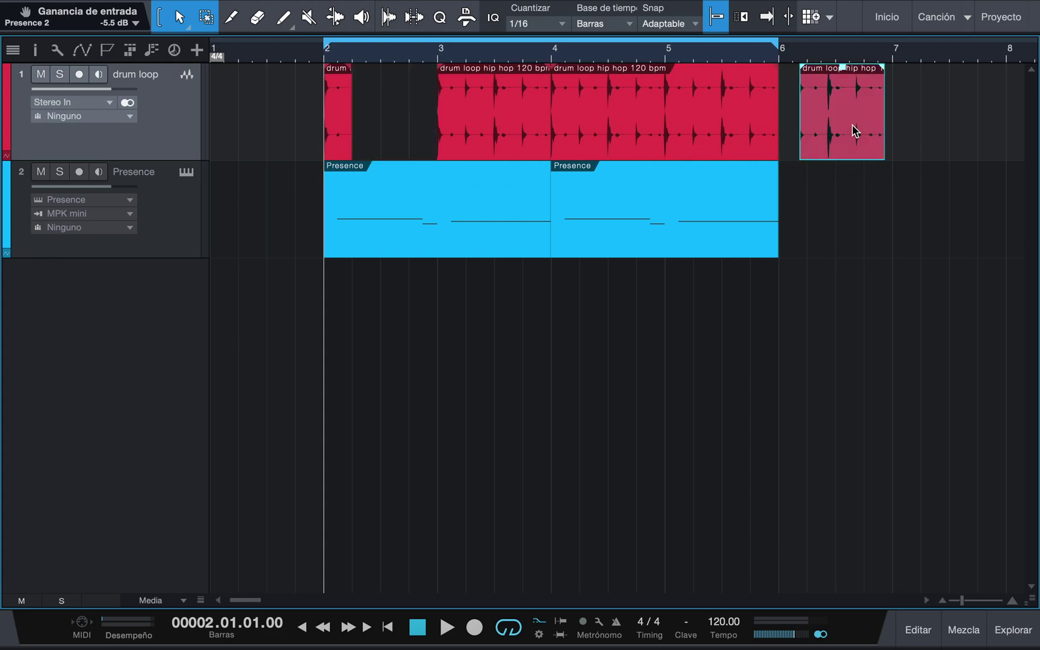
{"action": "key", "text": "ctrl+z"}
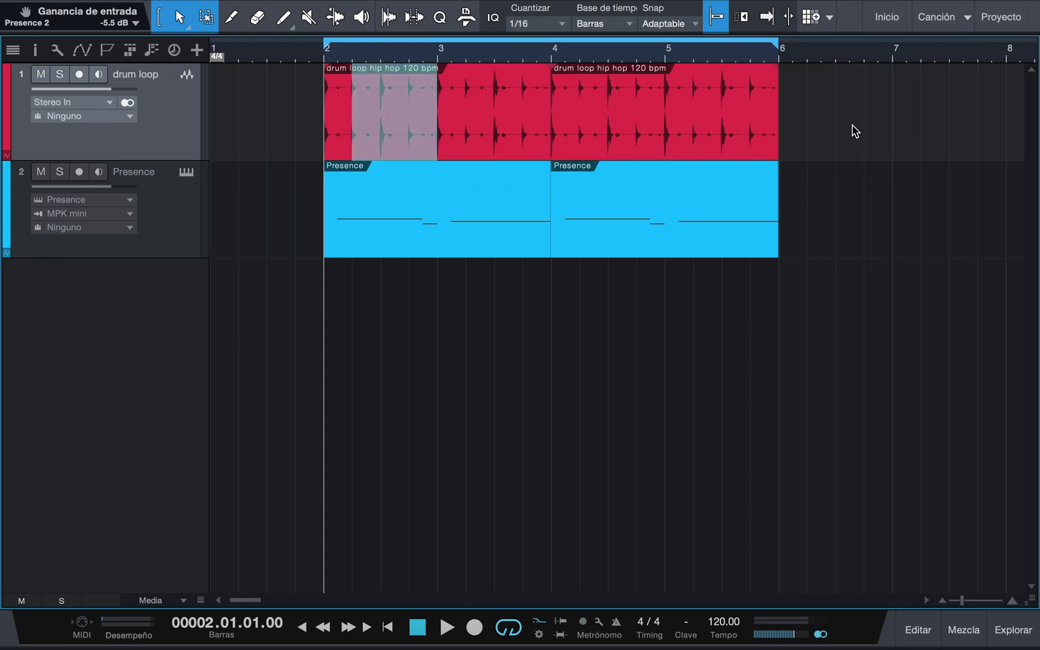
{"action": "left_click", "coordinate": [487, 125]}
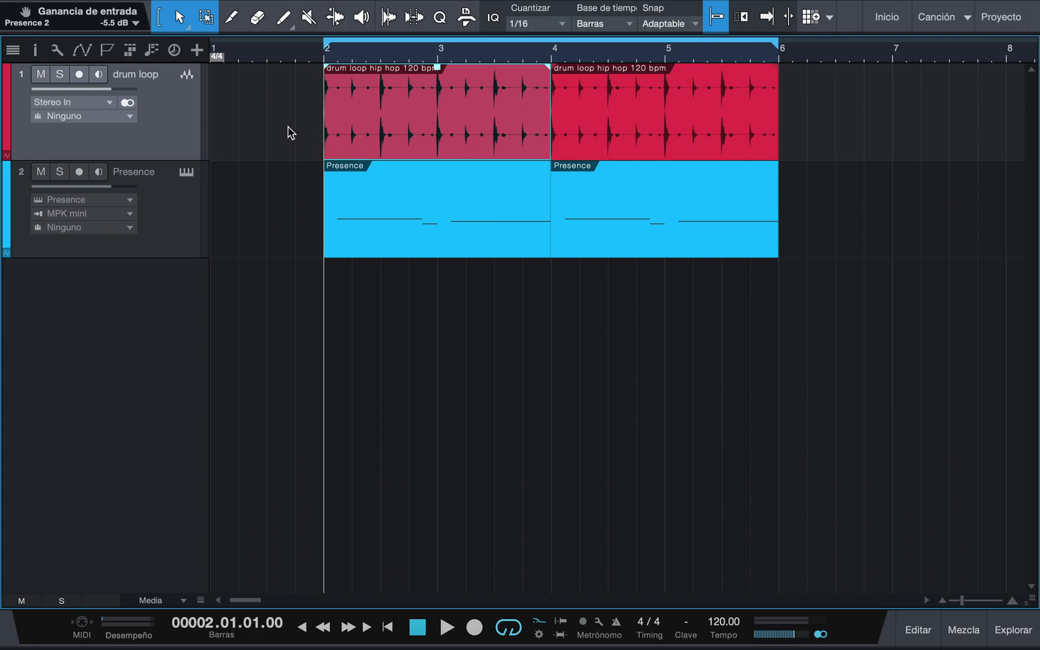
Step: Split the drum loop at bar 3 and midway through bar 5, and the Presence parts just after bar 3 and just before bar 5
{"action": "key", "text": "1"}
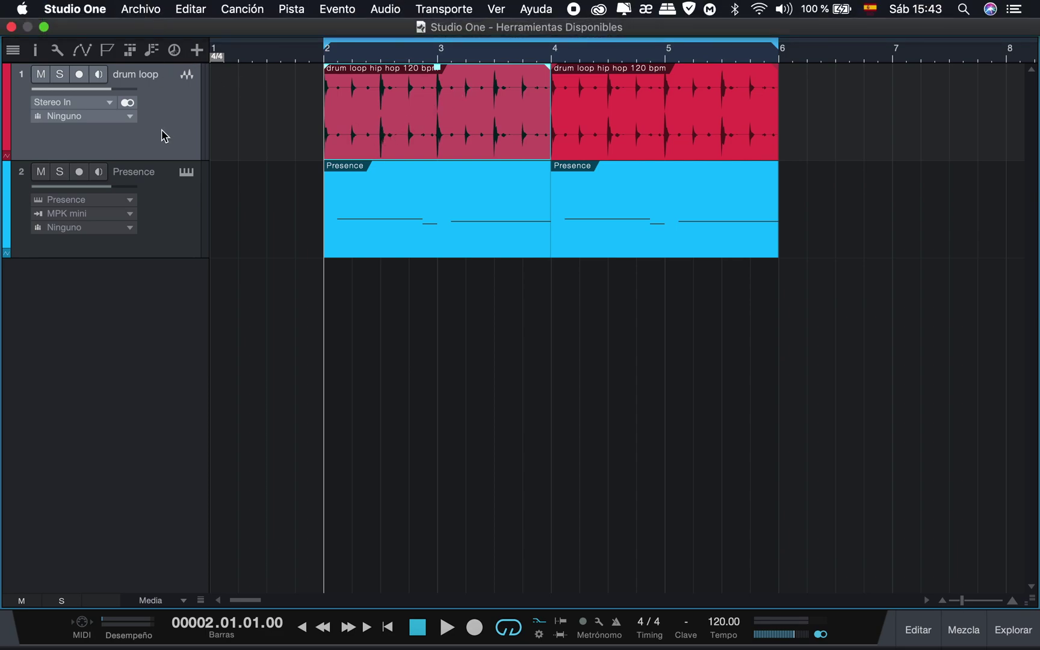
{"action": "left_click", "coordinate": [159, 17]}
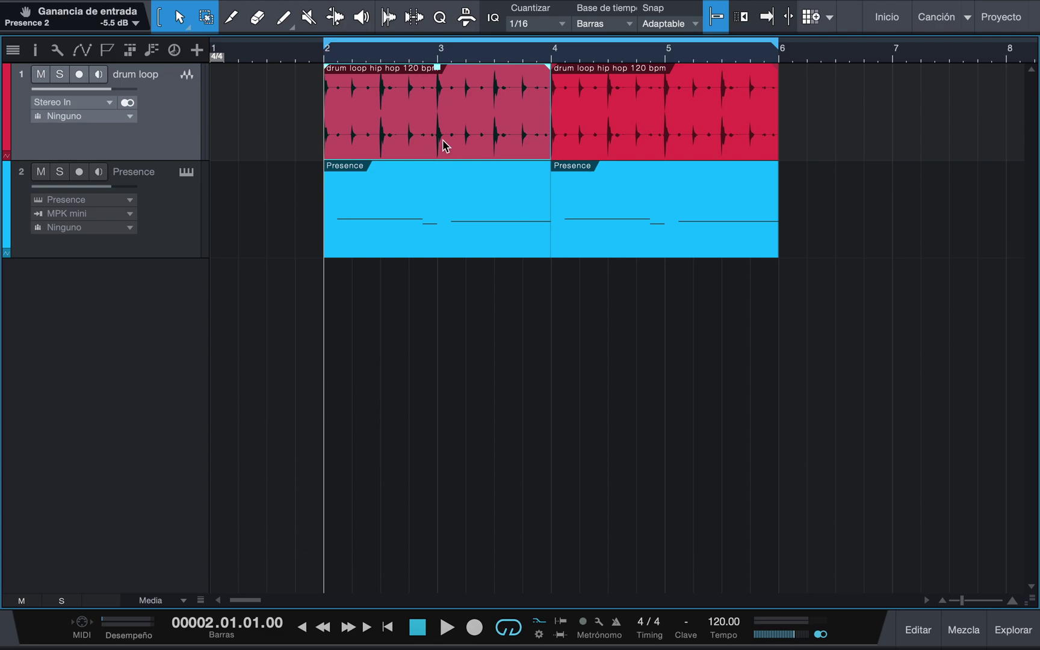
{"action": "key", "text": "2"}
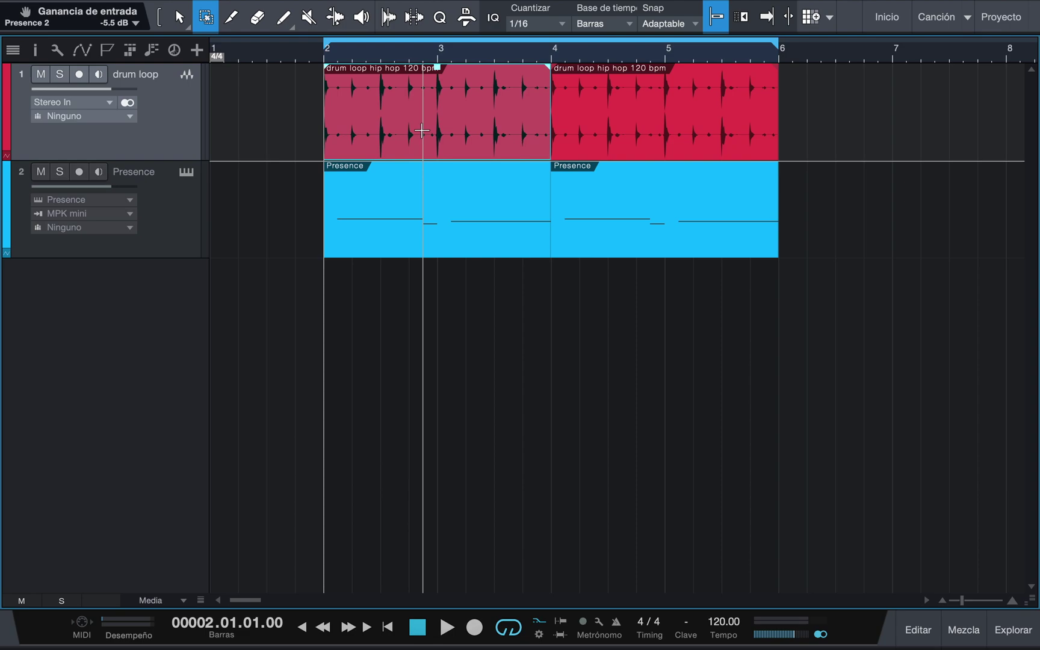
{"action": "key", "text": "3"}
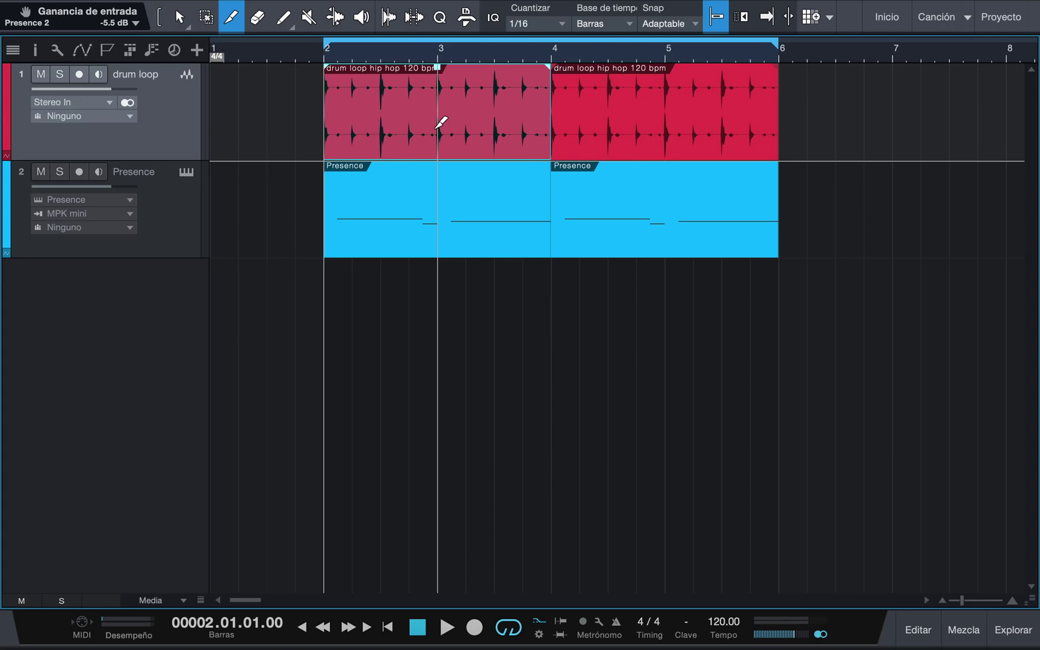
{"action": "left_click", "coordinate": [437, 127]}
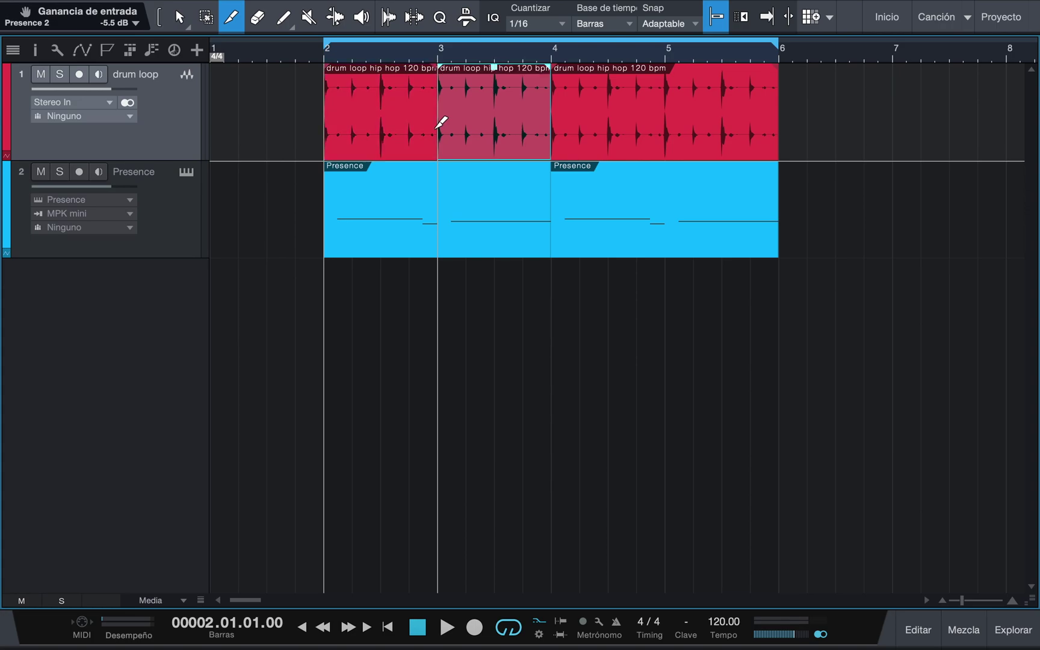
{"action": "left_click", "coordinate": [650, 214]}
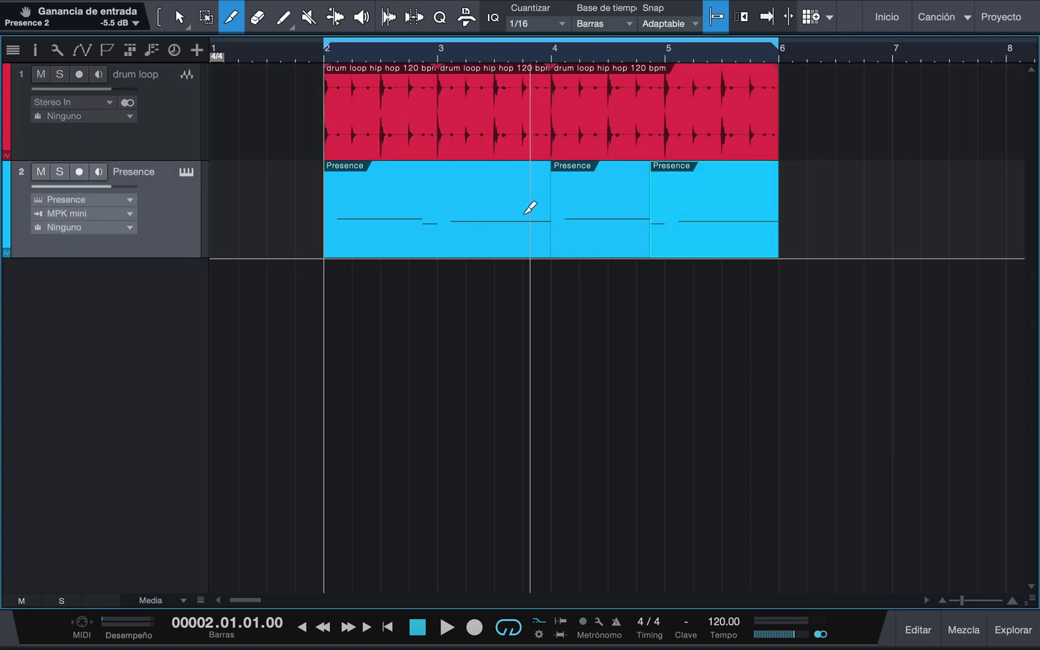
{"action": "left_click", "coordinate": [452, 210]}
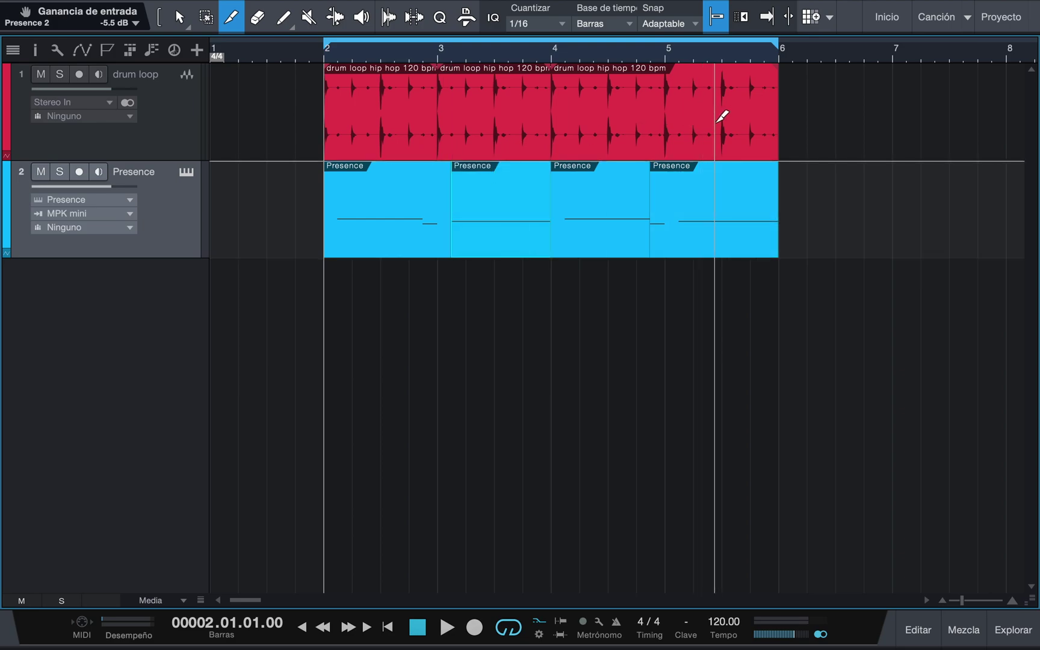
{"action": "left_click", "coordinate": [723, 118]}
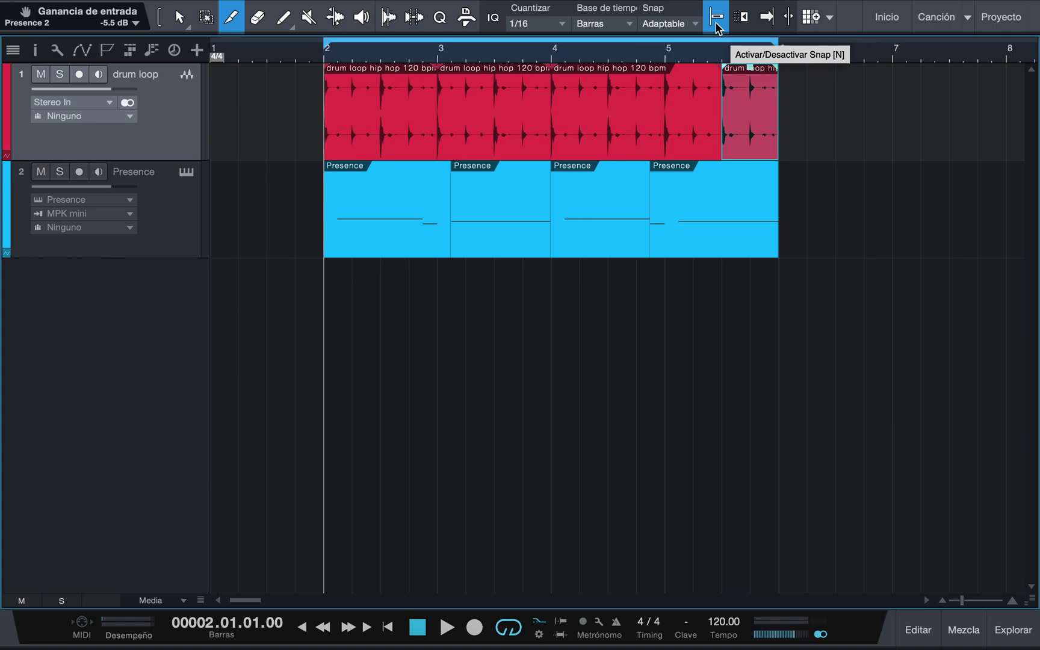
Step: Turn snapping off and split the drum loop event freely, slightly before the middle of bar 4
{"action": "left_click", "coordinate": [717, 25]}
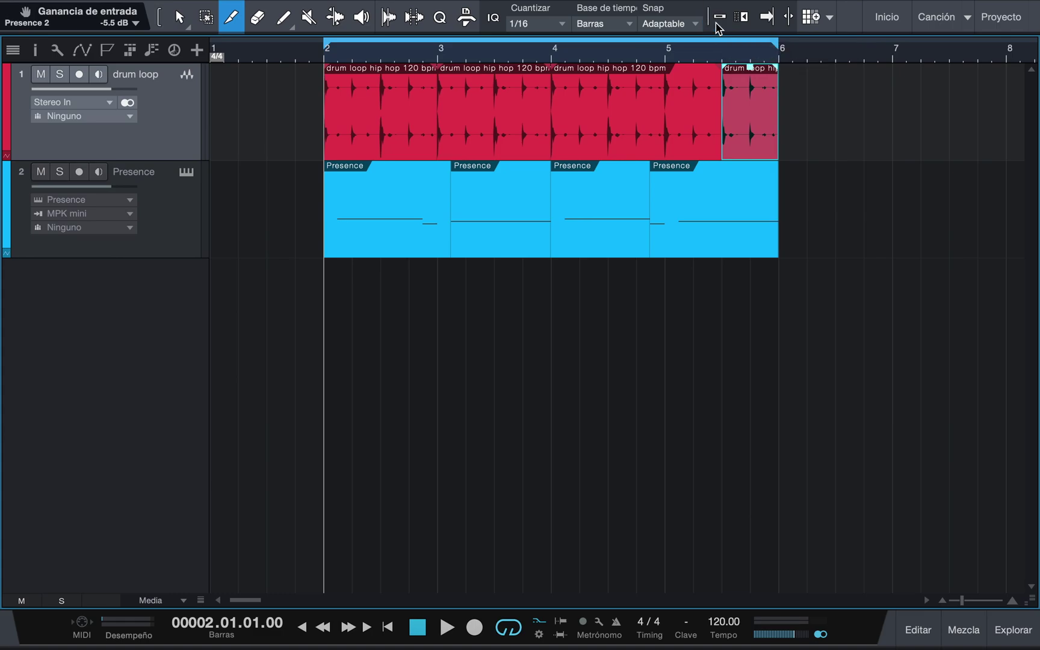
{"action": "left_click", "coordinate": [717, 25]}
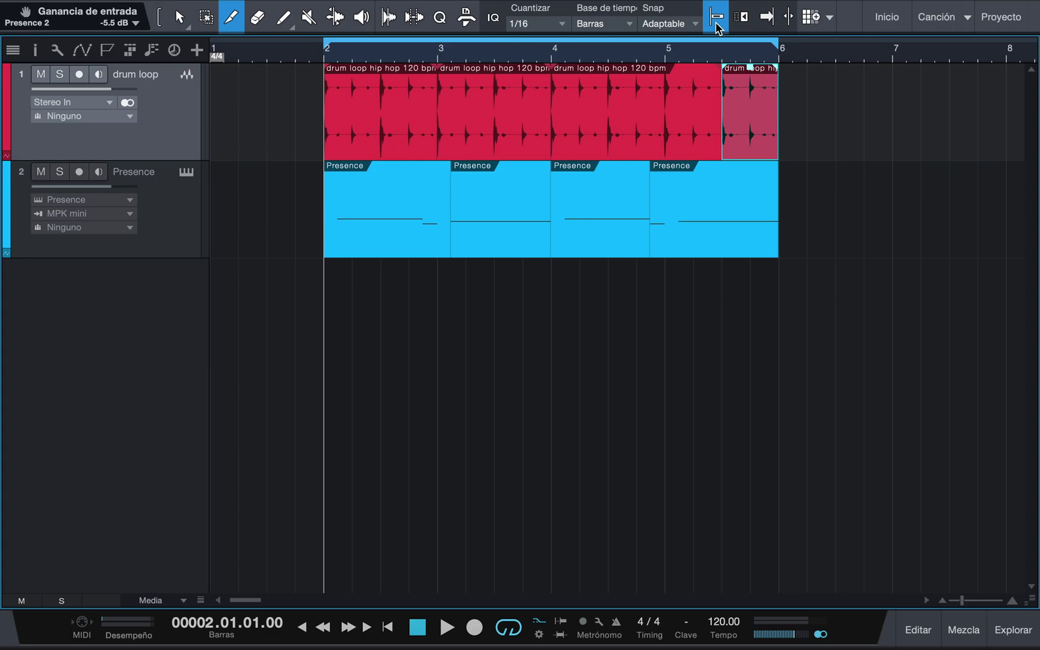
{"action": "left_click", "coordinate": [717, 25]}
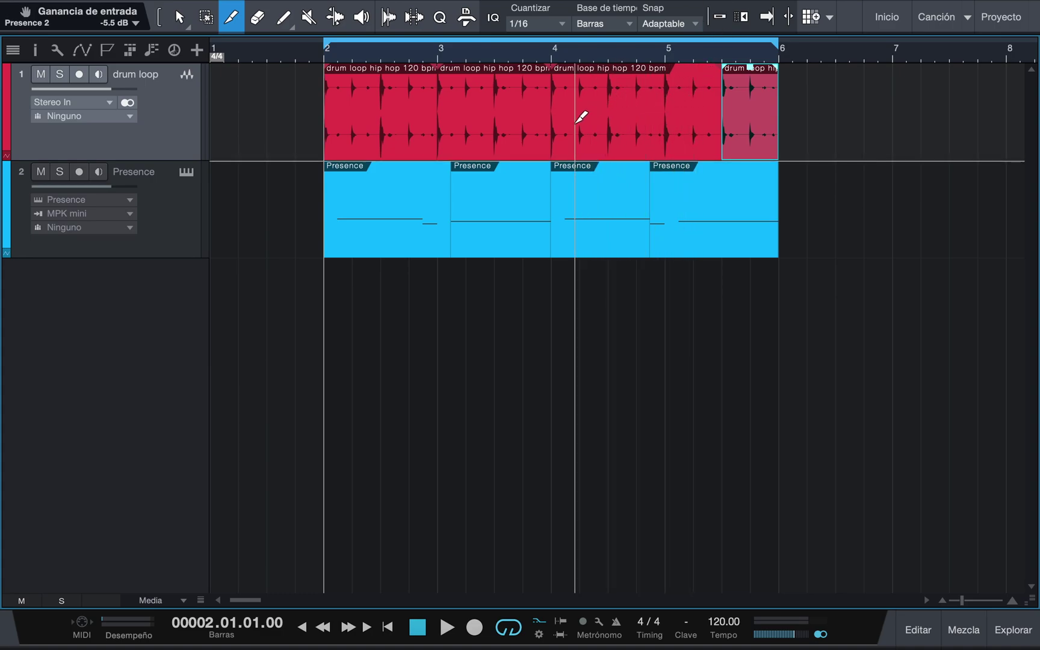
{"action": "left_click", "coordinate": [594, 112]}
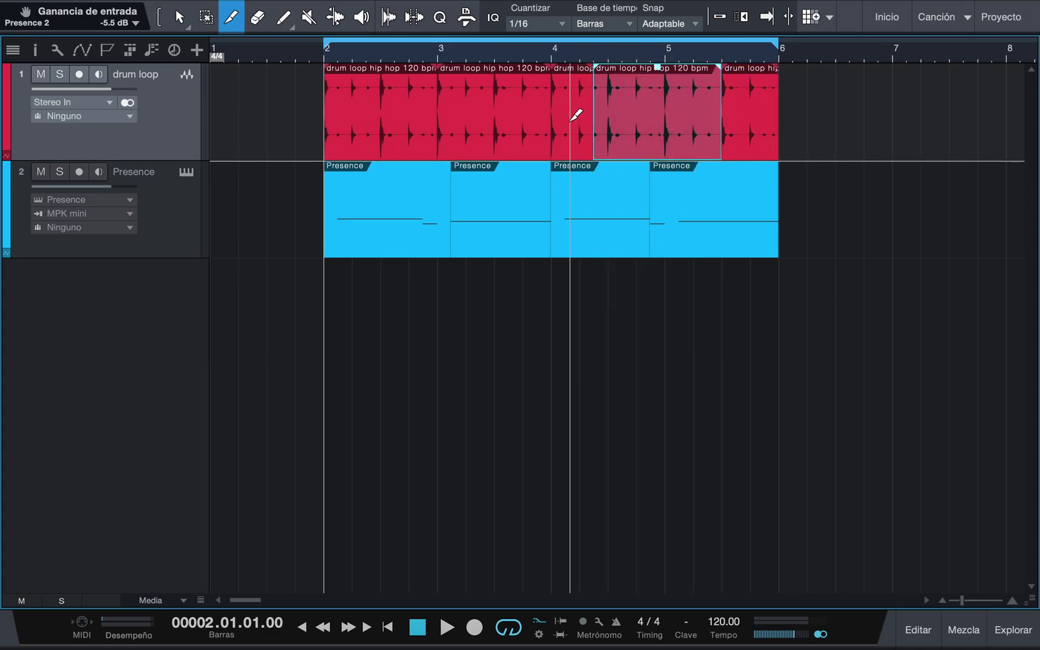
Step: Split the drum loop freely just after bar 4, undo both free splits and turn snapping back on
{"action": "left_click", "coordinate": [564, 118]}
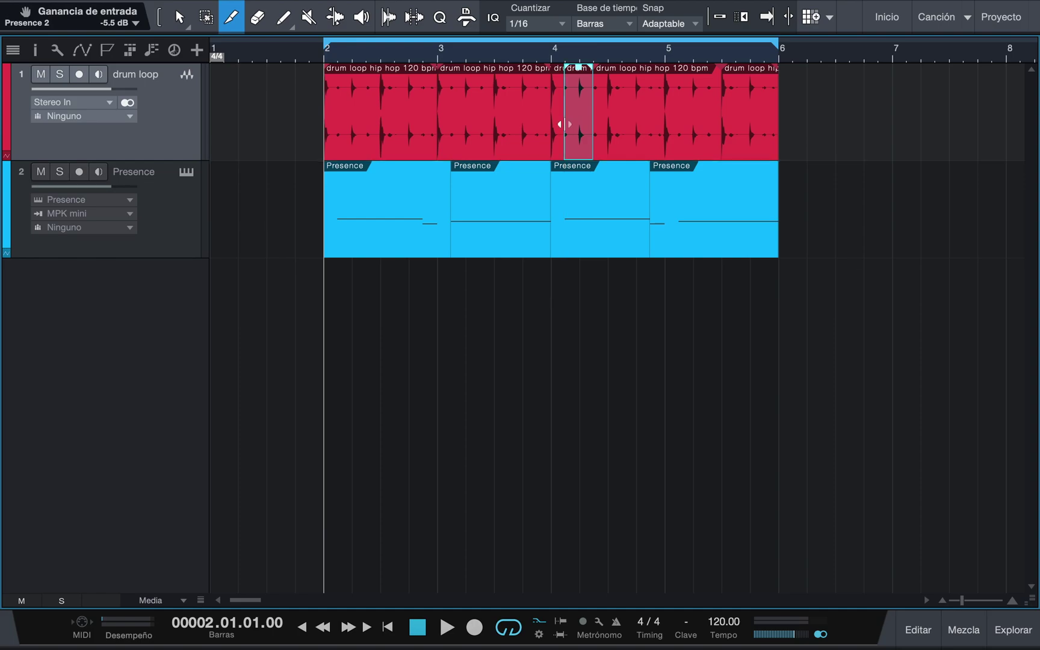
{"action": "key", "text": "ctrl+z"}
{"action": "key", "text": "ctrl+z"}
{"action": "key", "text": "n"}
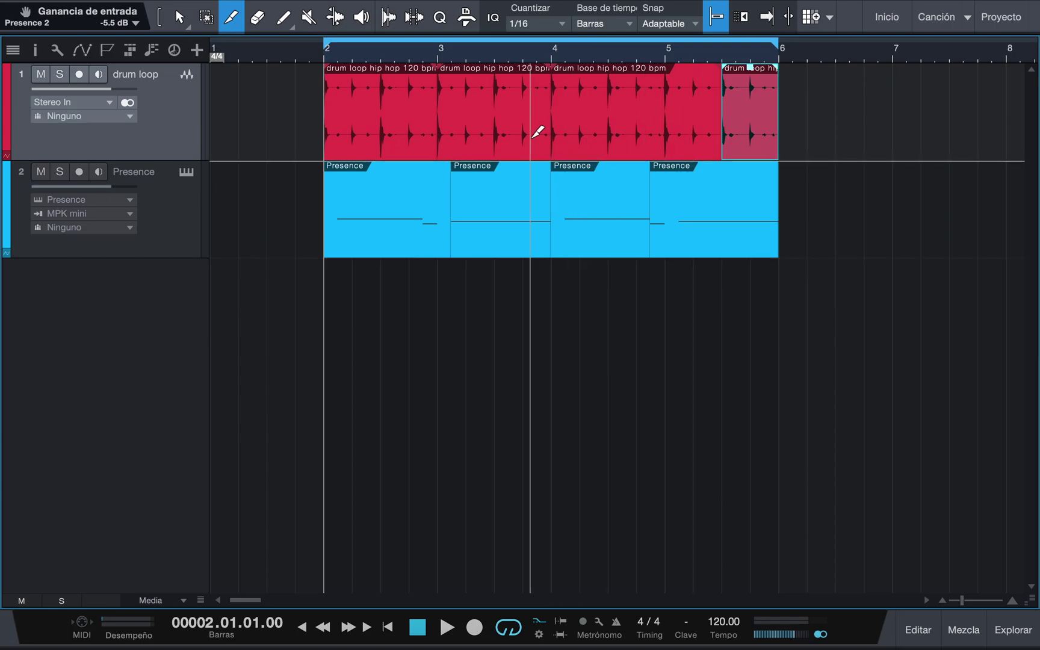
Step: Set the arrangement's quantize value to 1/4 and return it to 1/16
{"action": "left_click", "coordinate": [544, 27]}
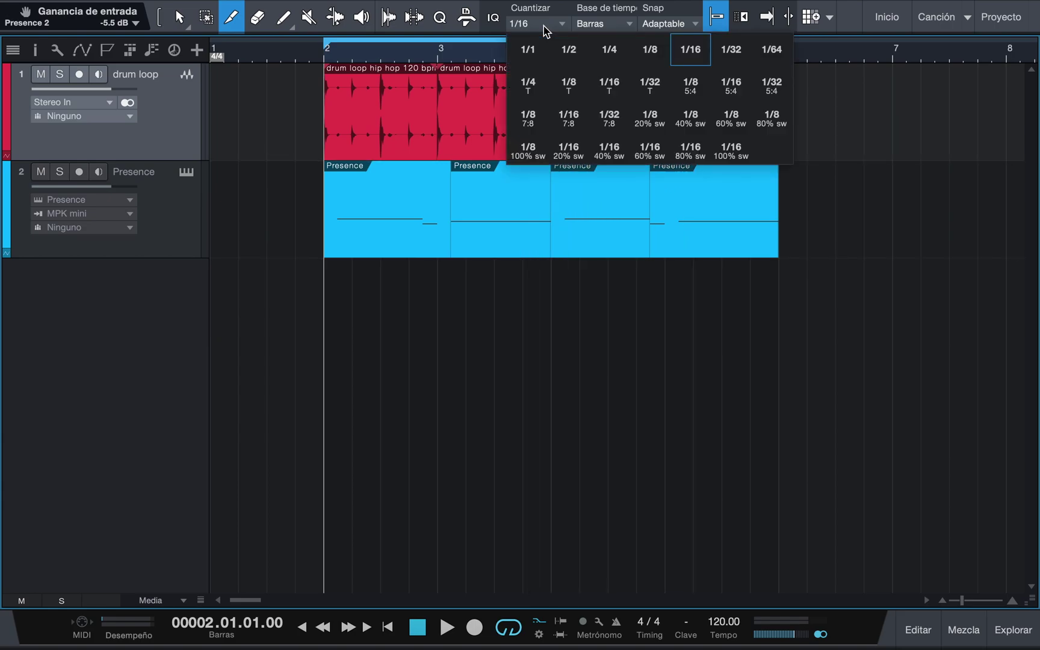
{"action": "left_click", "coordinate": [609, 53]}
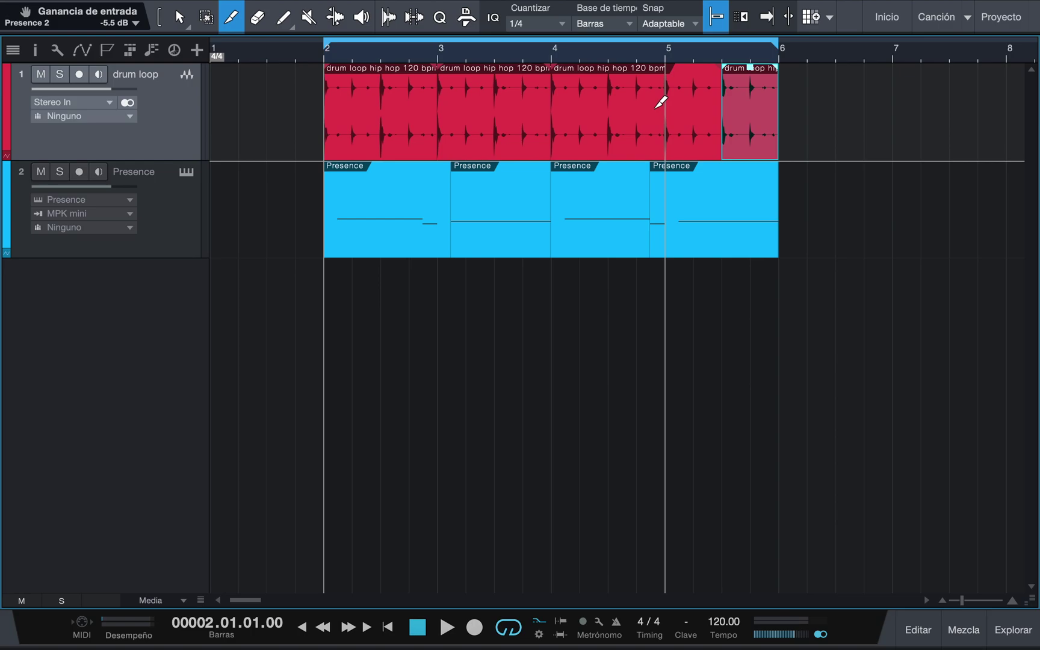
{"action": "left_click", "coordinate": [557, 25]}
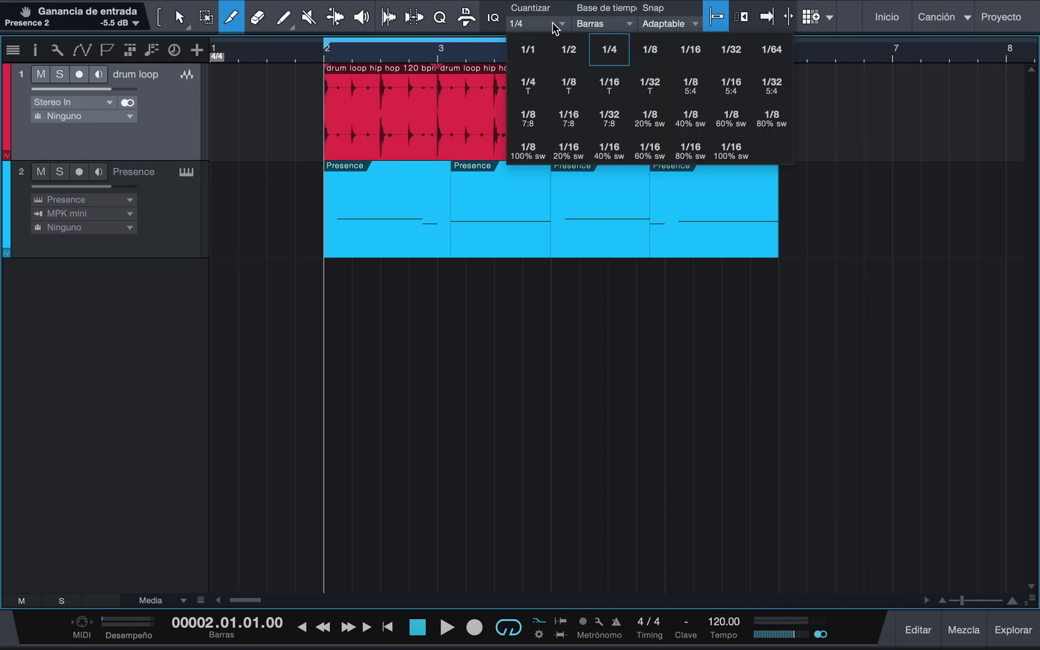
{"action": "left_click", "coordinate": [690, 49]}
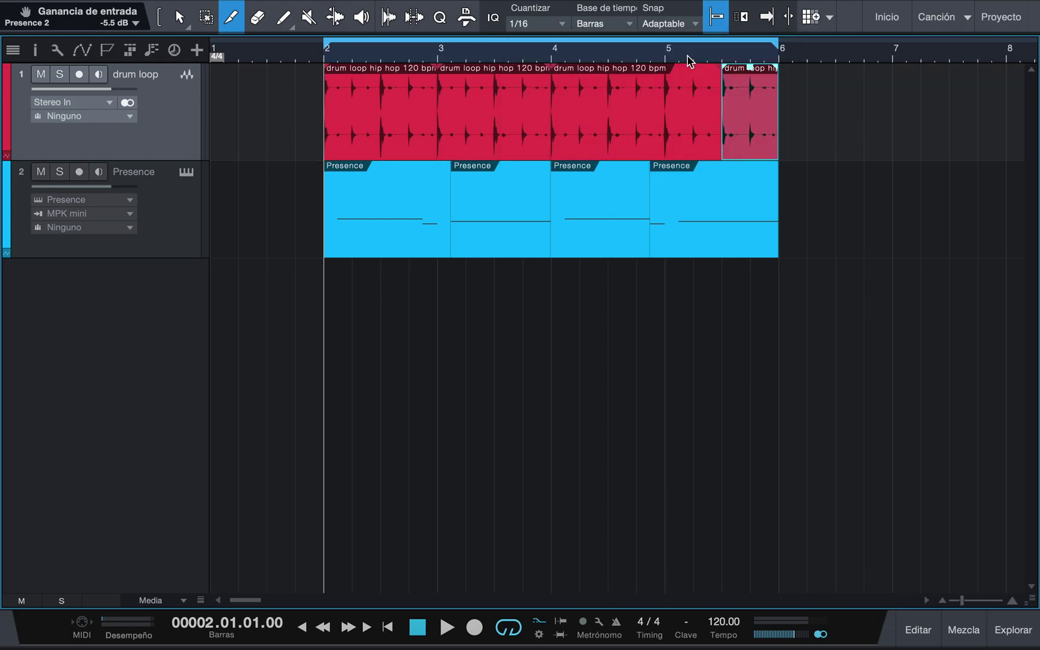
Step: Undo the remaining splits on the drum loop and Presence tracks, back to two events on each track
{"action": "left_click", "coordinate": [656, 130]}
{"action": "key", "text": "ctrl+z"}
{"action": "key", "text": "ctrl+z"}
{"action": "key", "text": "ctrl+z"}
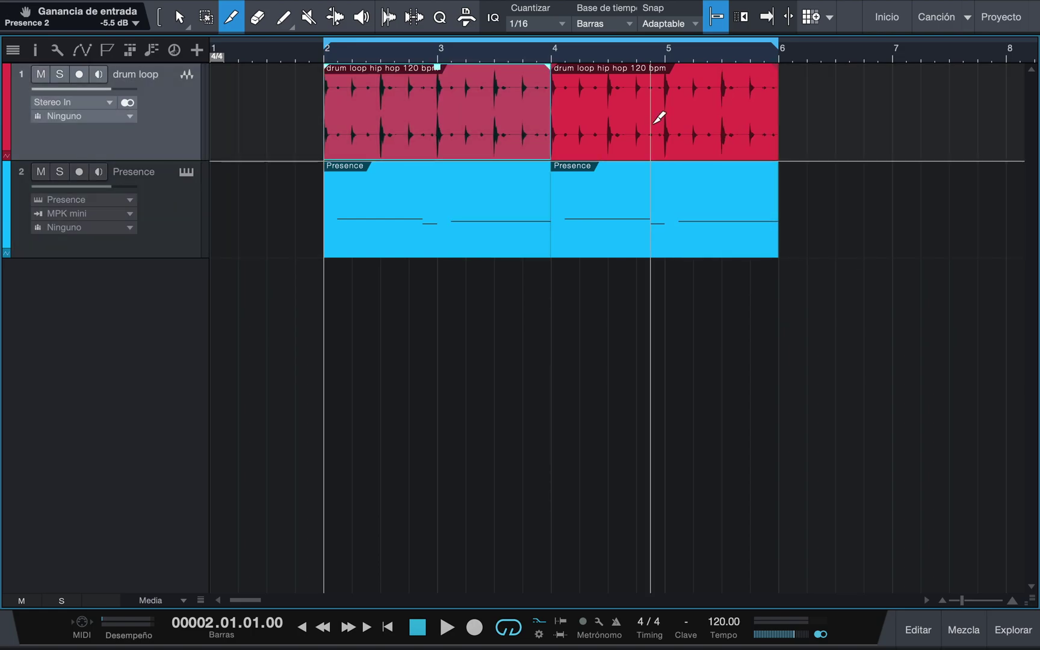
Step: Open the second Presence part in the note editor with the Arrow tool and make the first part the edited one
{"action": "key", "text": "1"}
{"action": "double_click", "coordinate": [585, 250]}
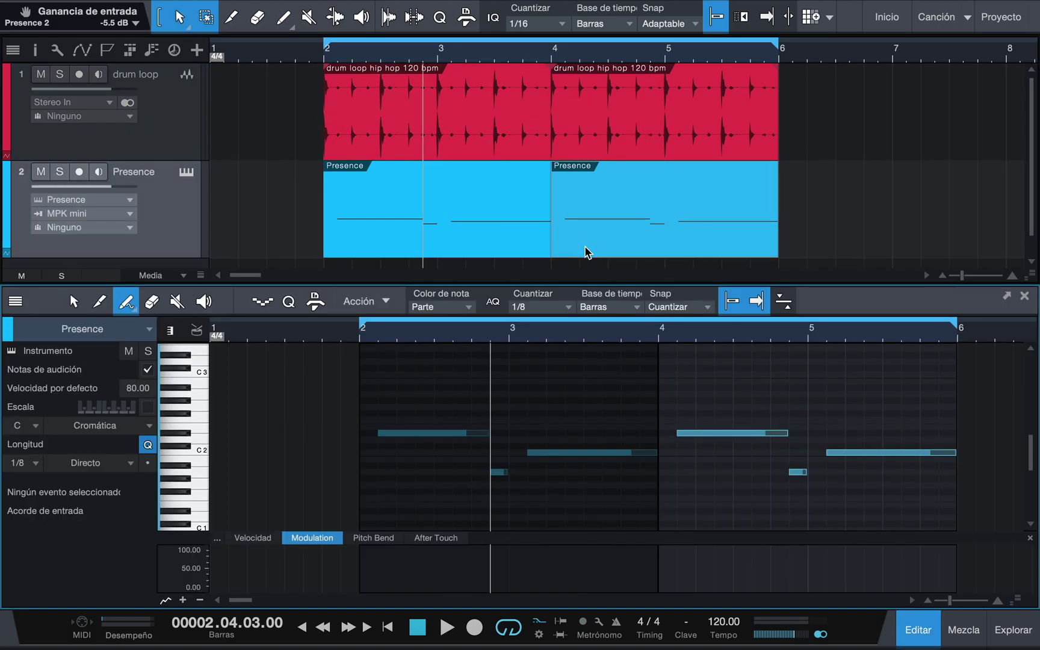
{"action": "left_click", "coordinate": [503, 249]}
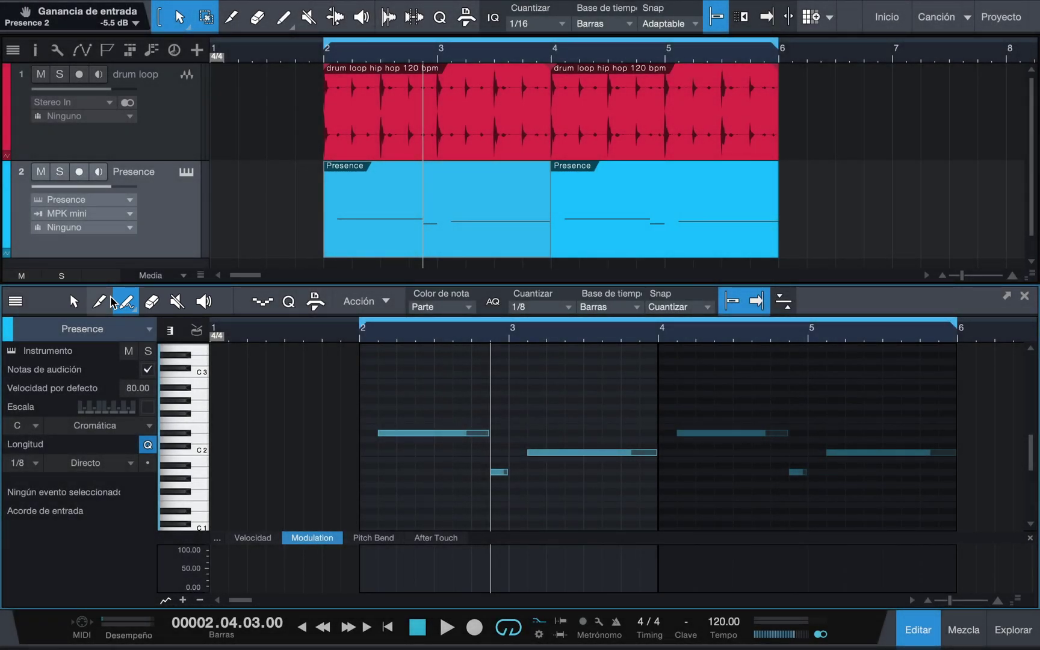
Step: Split the long D#2 and C2 notes of both Presence parts at beat 3 of bars 2, 3, 4 and 5
{"action": "left_click", "coordinate": [100, 301]}
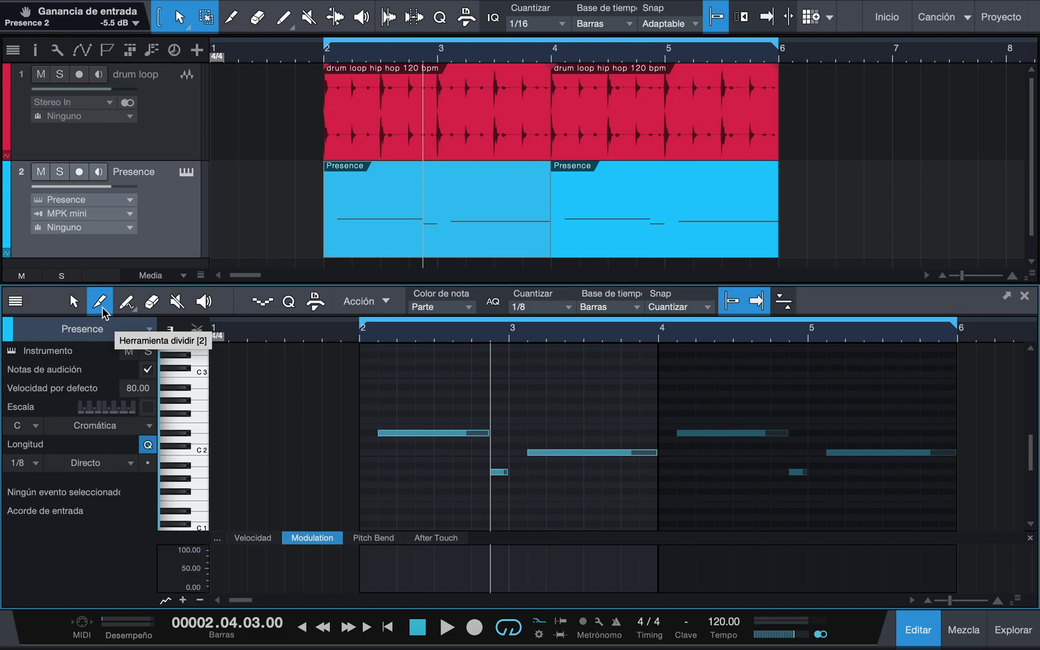
{"action": "left_click", "coordinate": [89, 307]}
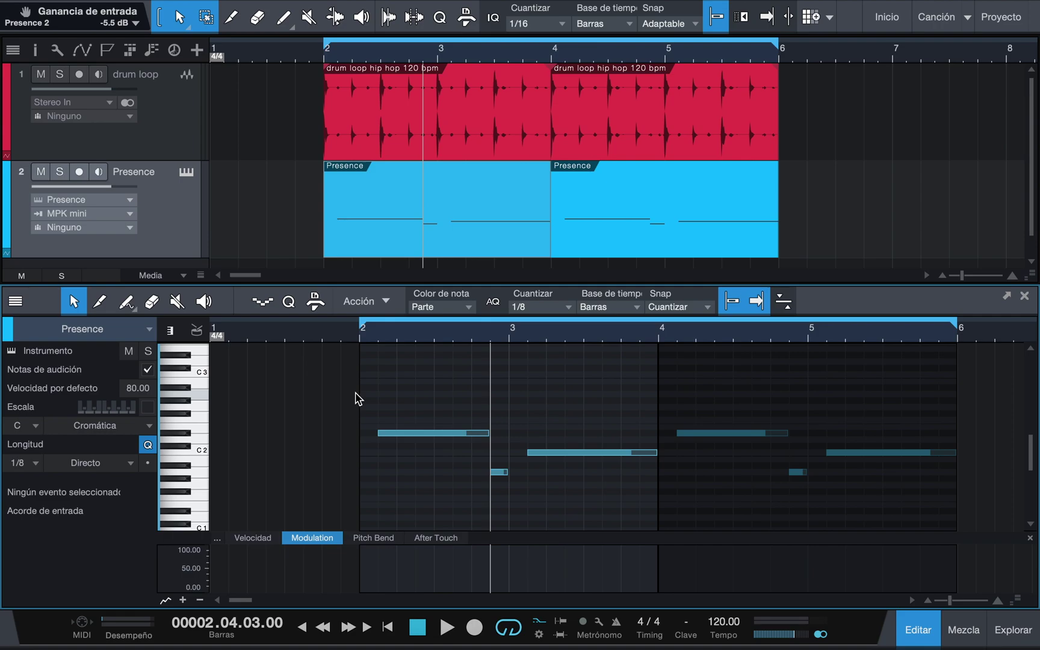
{"action": "key", "text": "5"}
{"action": "left_click_drag", "start_coordinate": [431, 433], "coordinate": [489, 433]}
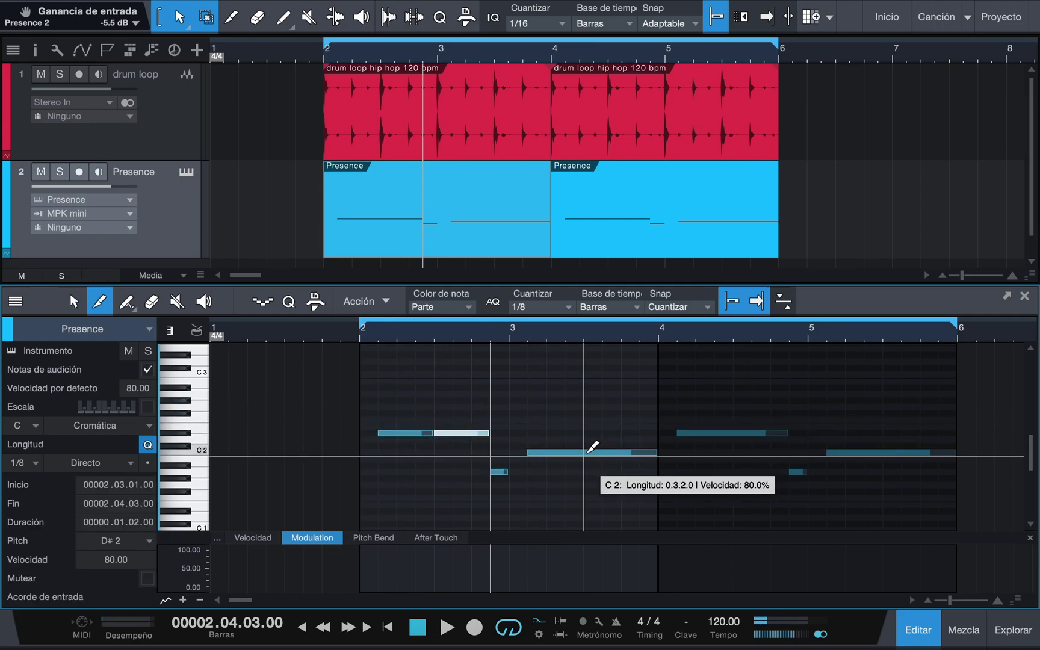
{"action": "left_click_drag", "start_coordinate": [590, 451], "coordinate": [658, 451]}
{"action": "left_click_drag", "start_coordinate": [729, 433], "coordinate": [782, 433]}
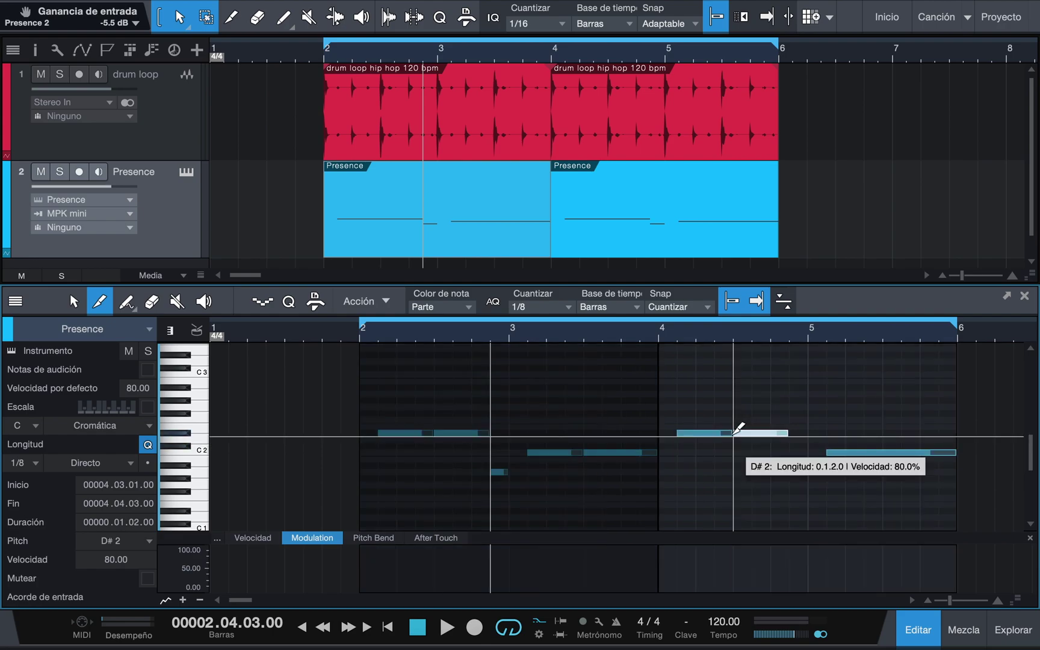
{"action": "left_click", "coordinate": [885, 452]}
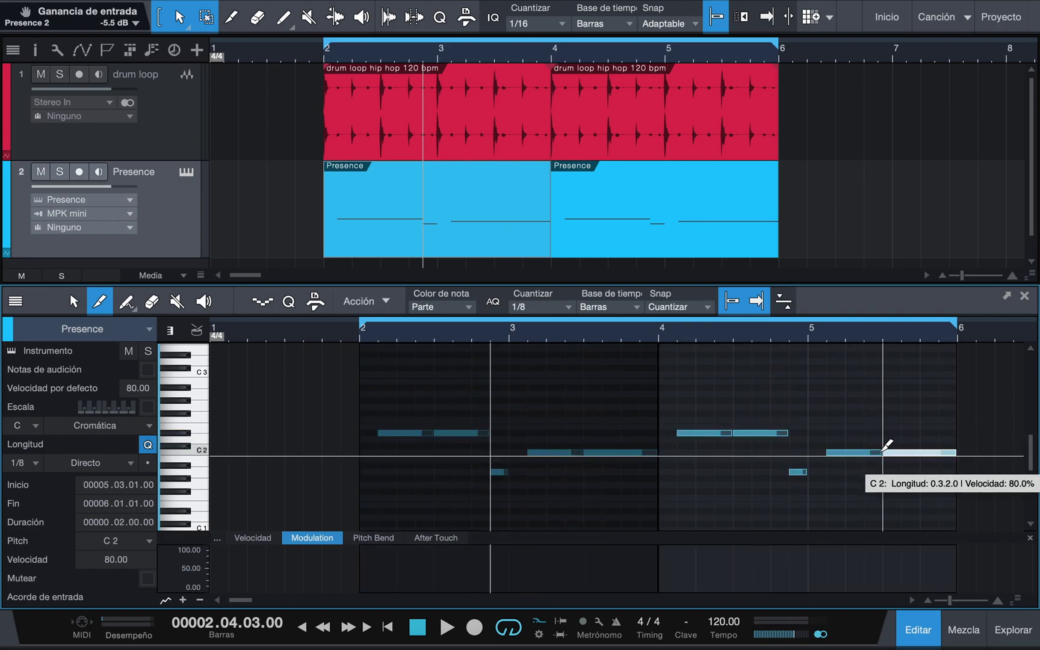
Step: Undo all the note splits in both Presence parts
{"action": "key", "text": "super+z"}
{"action": "key", "text": "super+z"}
{"action": "key", "text": "super+z"}
{"action": "key", "text": "super+z"}
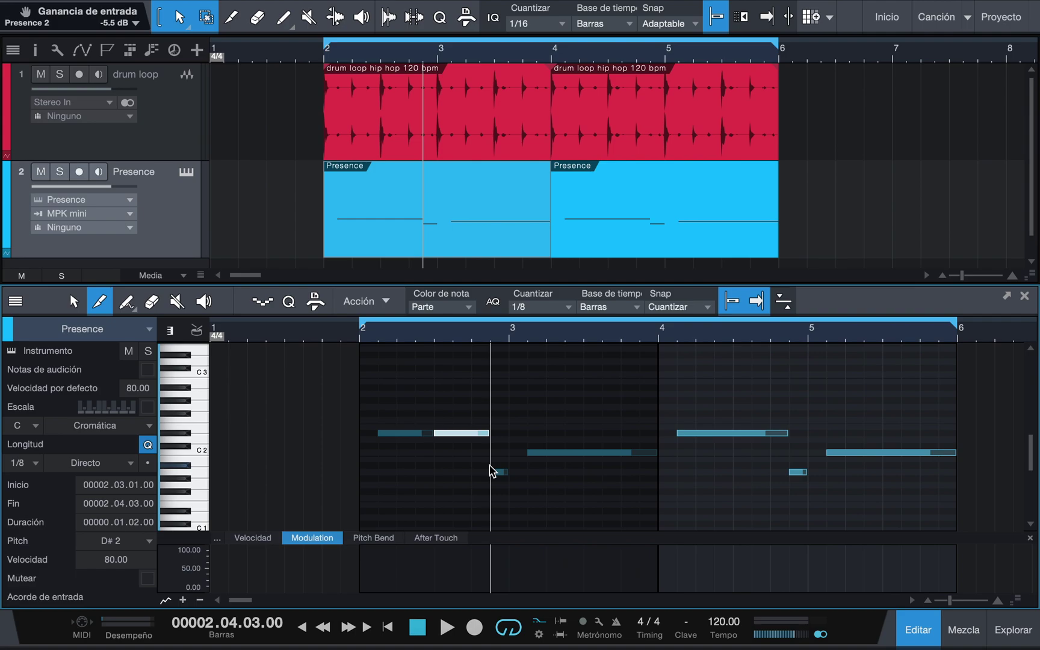
{"action": "key", "text": "super+z"}
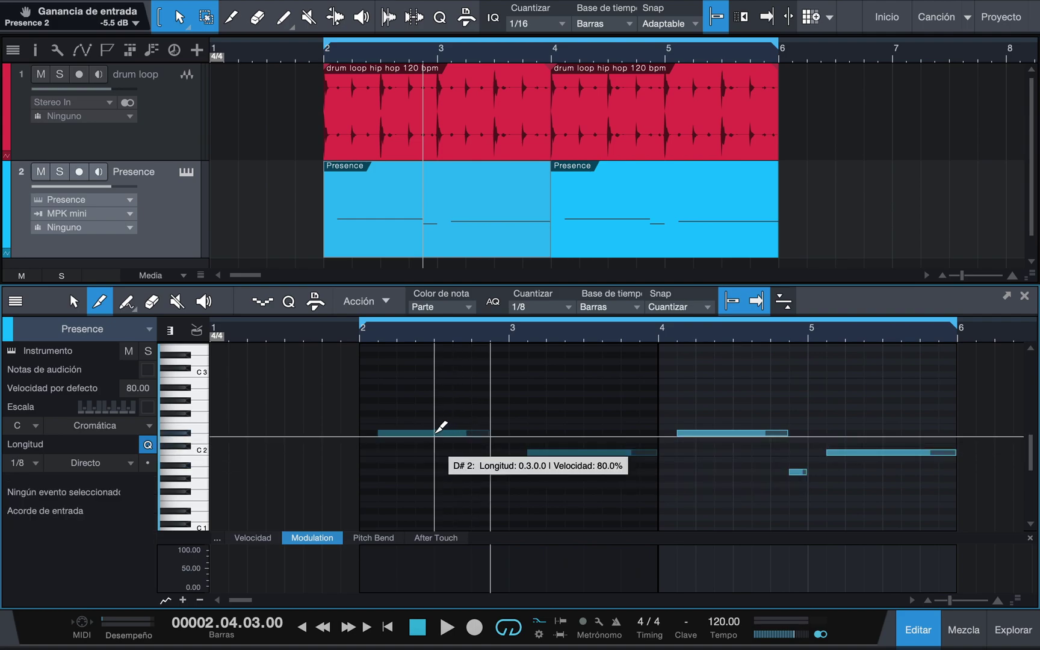
{"action": "key", "text": "super+shift+z"}
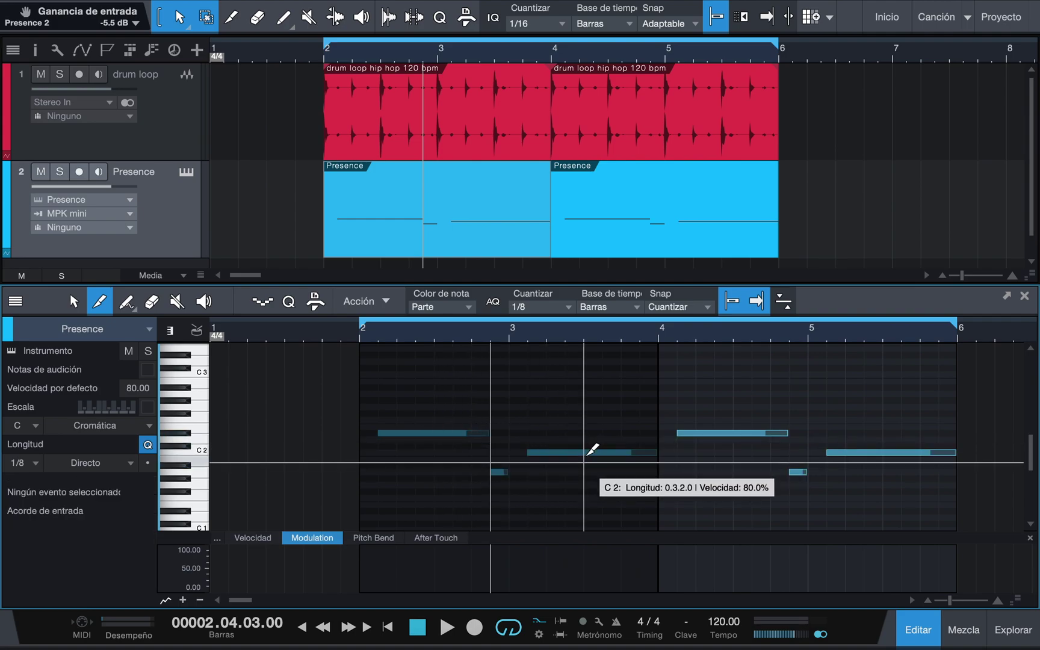
Step: Split the C2 note of the first Presence part at beat 3 of bar 3 and undo the split
{"action": "left_click", "coordinate": [589, 452]}
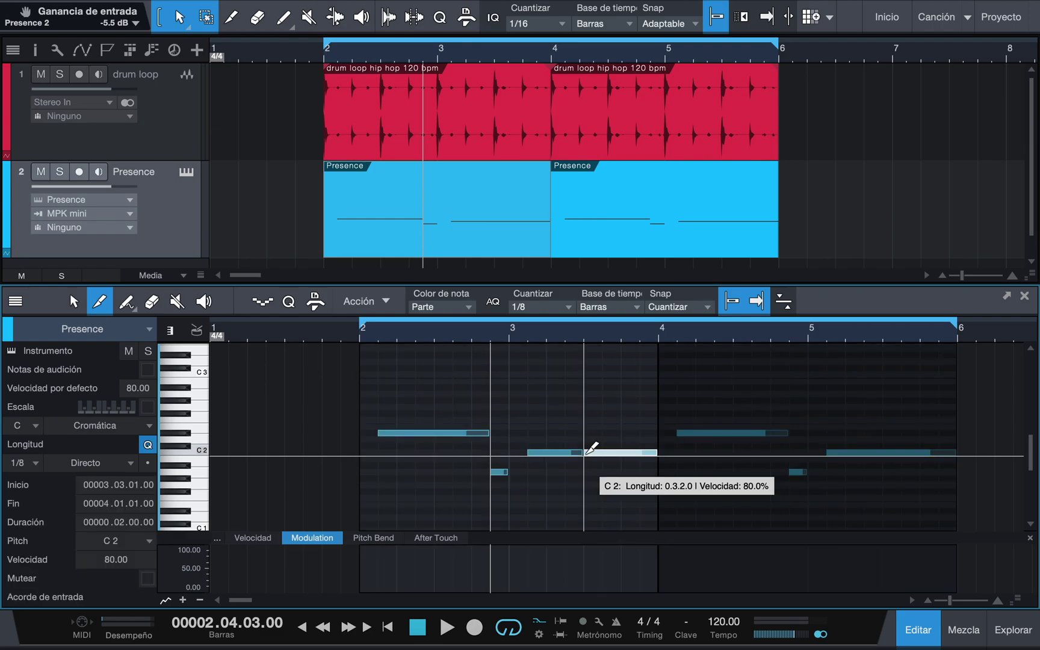
{"action": "left_click", "coordinate": [603, 448]}
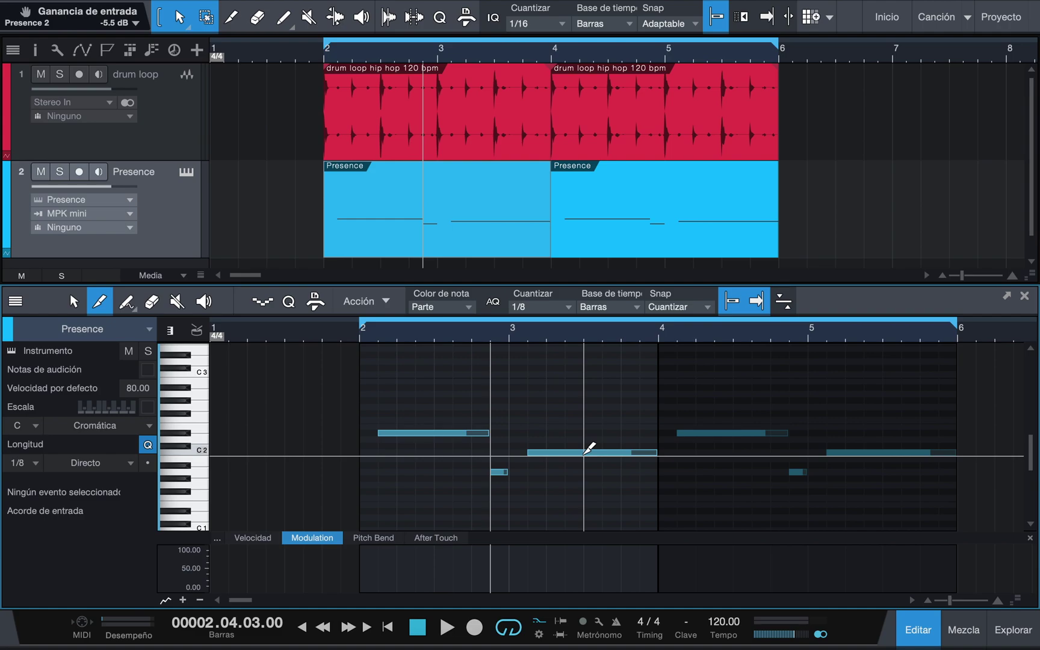
{"action": "left_click", "coordinate": [585, 453]}
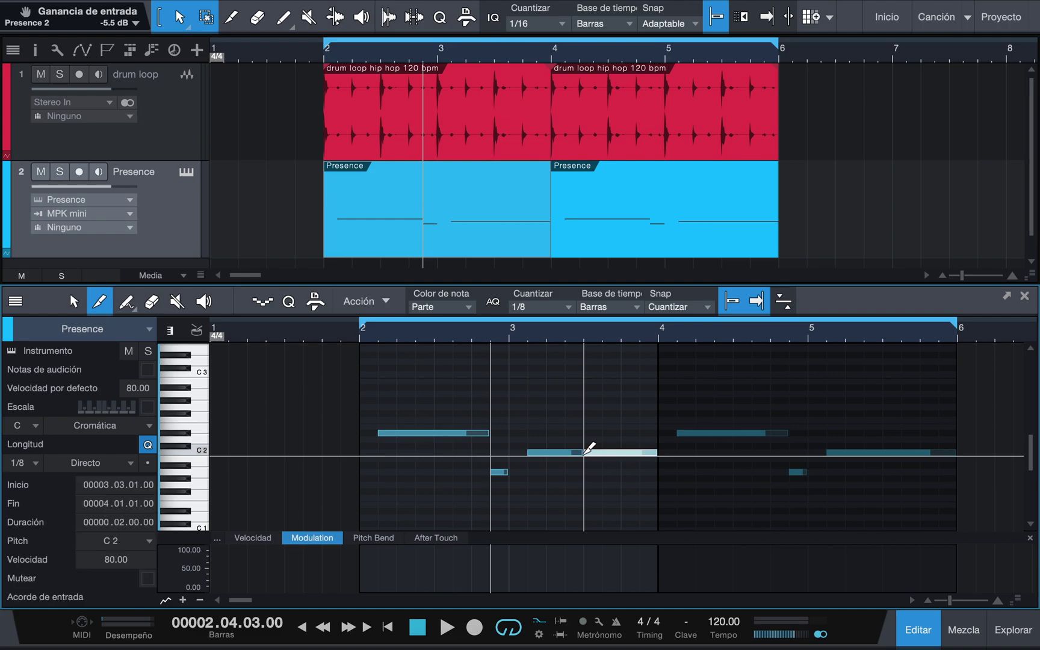
{"action": "key", "text": "ctrl+z"}
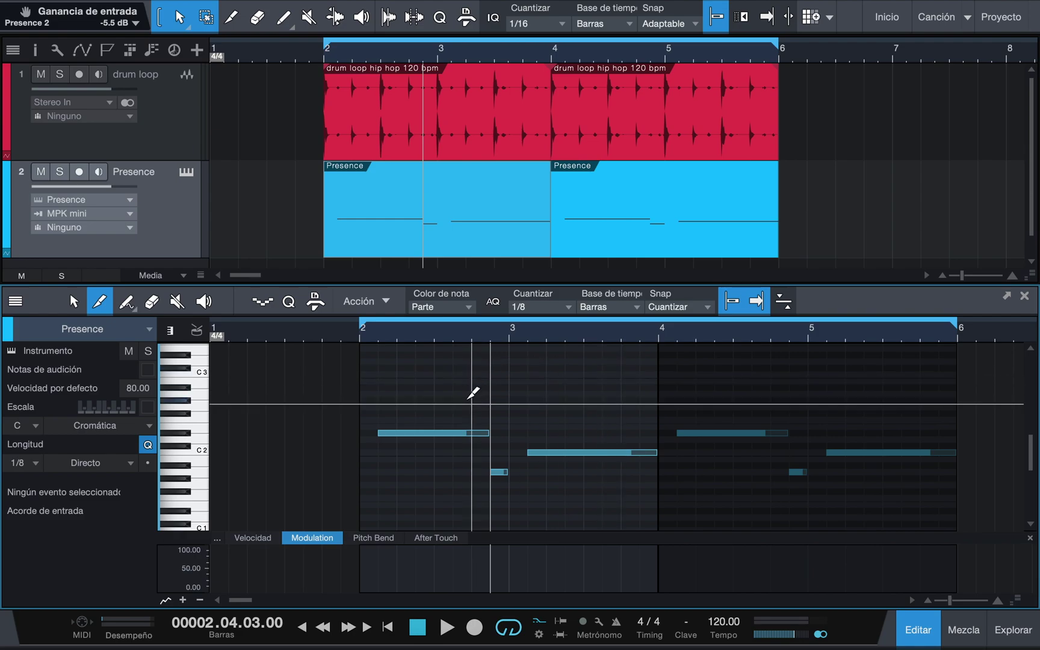
Step: Draw three notes in the first Presence part with the freehand (Mano alzada) Paint tool: C3 in bar 2, G#2 and F#2 in bar 3
{"action": "key", "text": "5"}
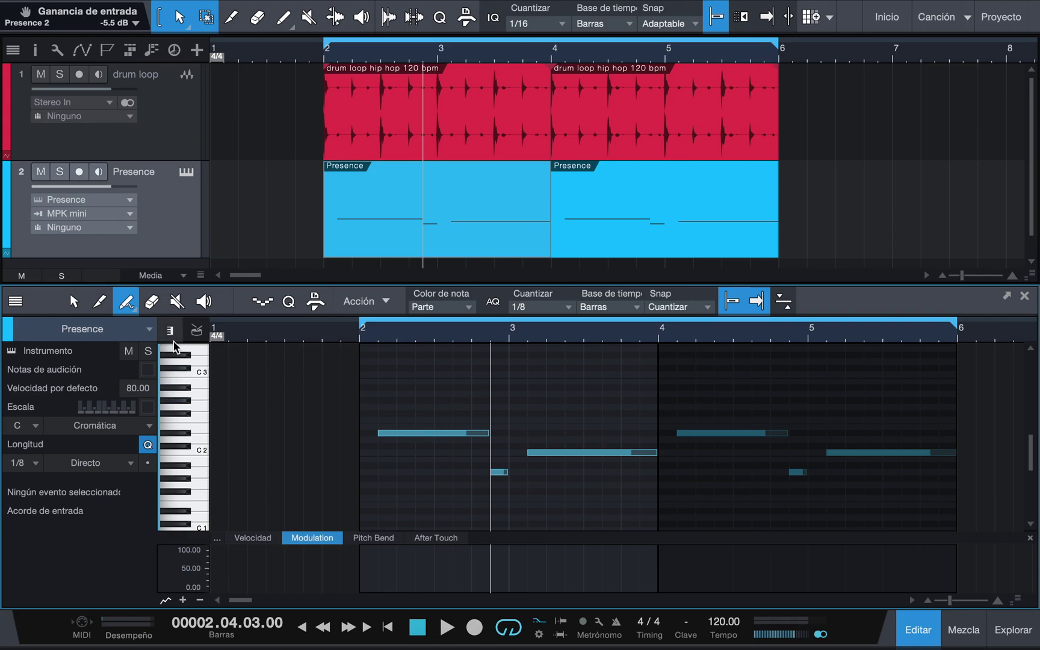
{"action": "left_click", "coordinate": [131, 309]}
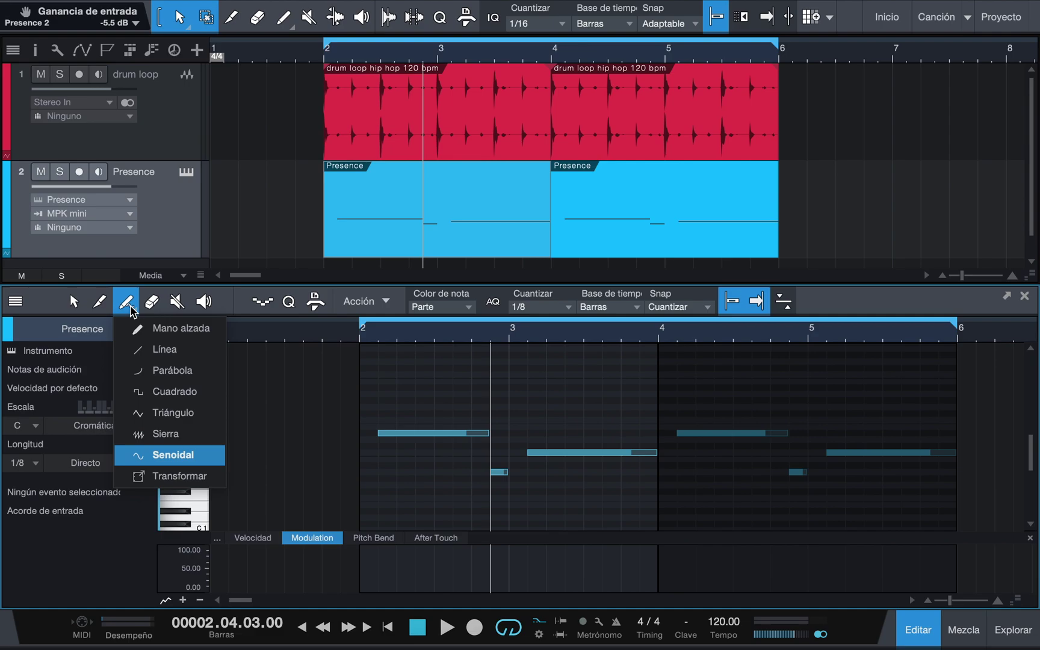
{"action": "left_click", "coordinate": [161, 337]}
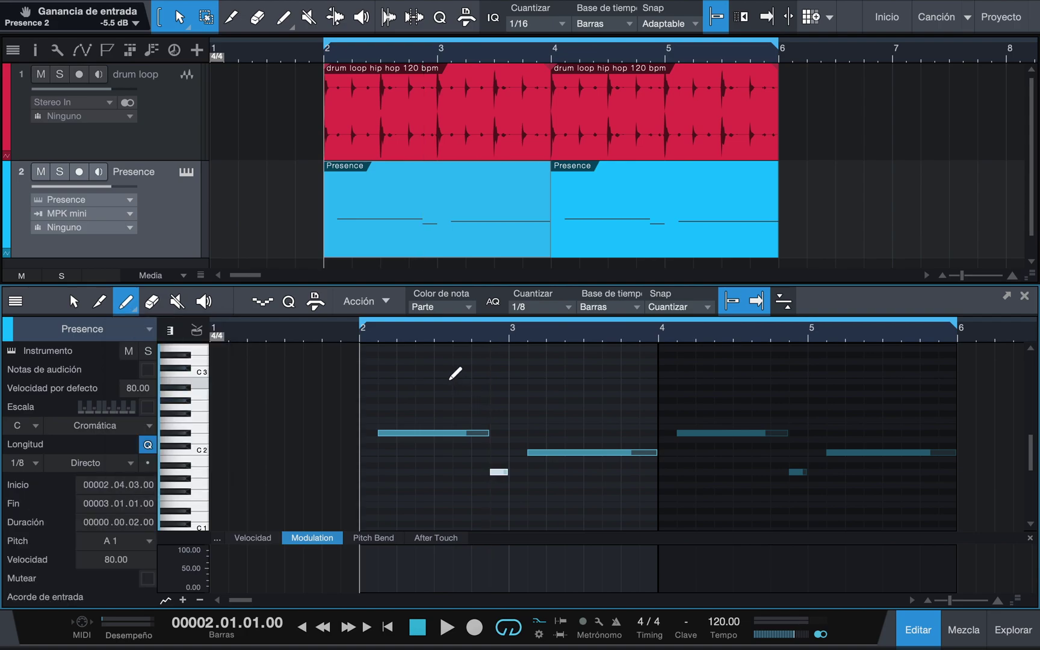
{"action": "left_click", "coordinate": [441, 375]}
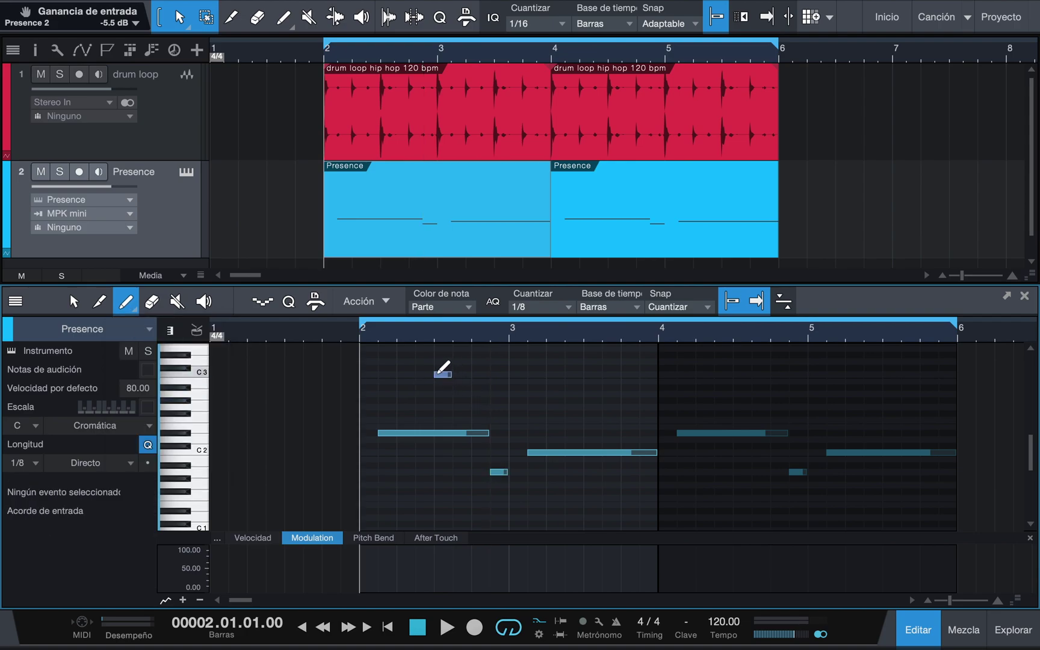
{"action": "left_click_drag", "start_coordinate": [451, 374], "coordinate": [489, 377]}
{"action": "left_click", "coordinate": [567, 400]}
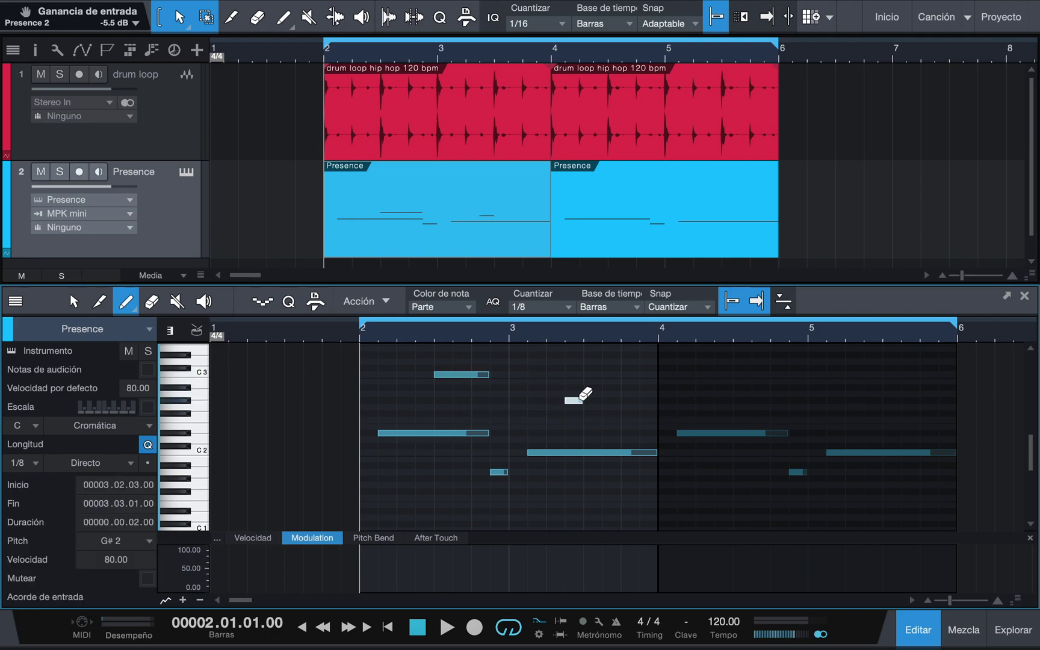
{"action": "left_click_drag", "start_coordinate": [587, 402], "coordinate": [657, 414]}
{"action": "left_click", "coordinate": [604, 414]}
{"action": "mouse_move", "coordinate": [431, 376]}
{"action": "left_mouse_down"}
{"action": "mouse_move", "coordinate": [477, 376]}
{"action": "mouse_move", "coordinate": [428, 378]}
{"action": "left_mouse_up"}
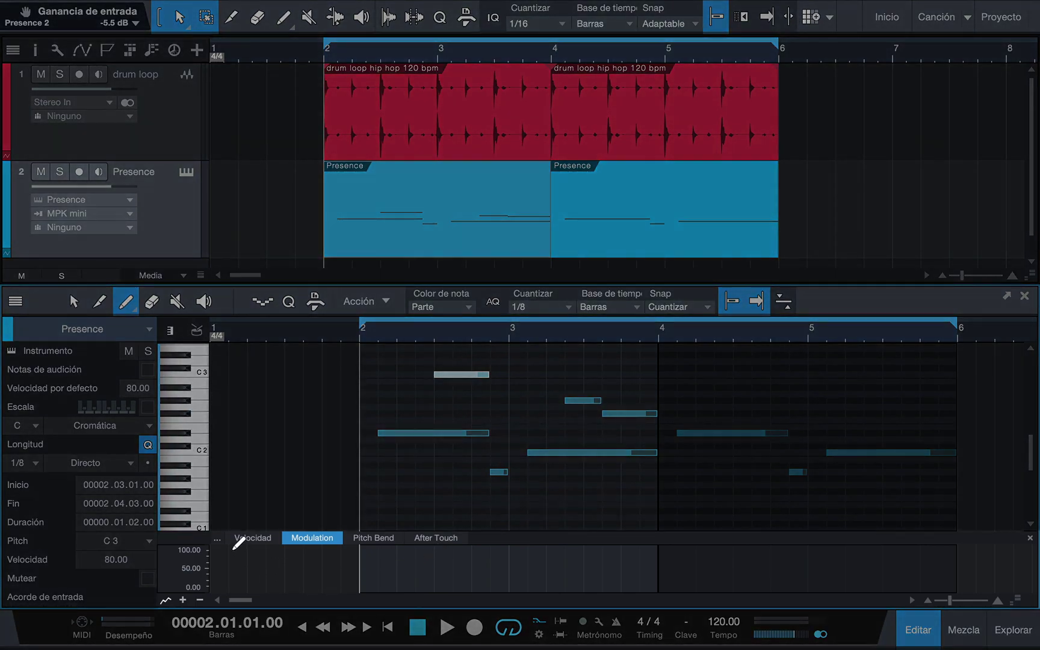
Step: View the velocity lane, return to Modulation and draw a sawtooth (Sierra) curve across the first Presence part, from bar 2 to bar 4
{"action": "left_click", "coordinate": [236, 542]}
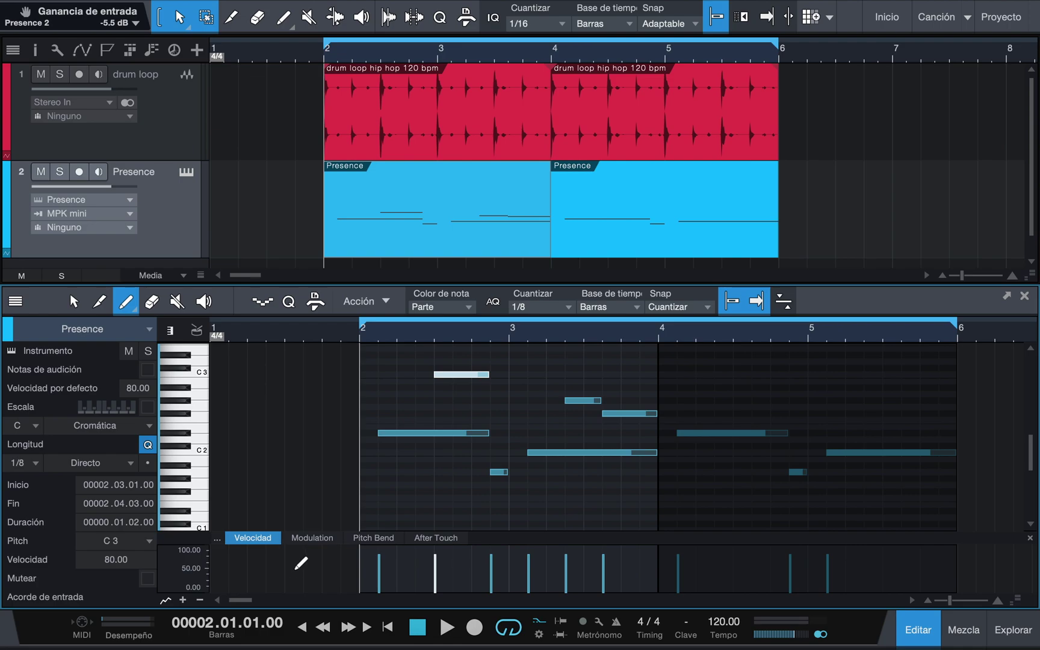
{"action": "left_click", "coordinate": [299, 542]}
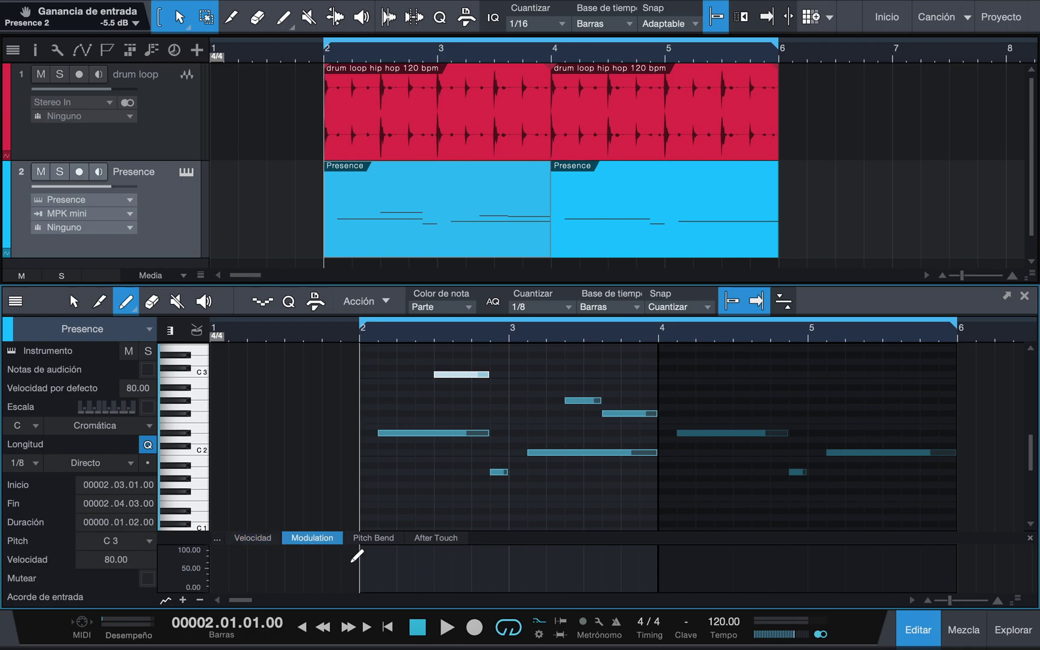
{"action": "left_click", "coordinate": [136, 312]}
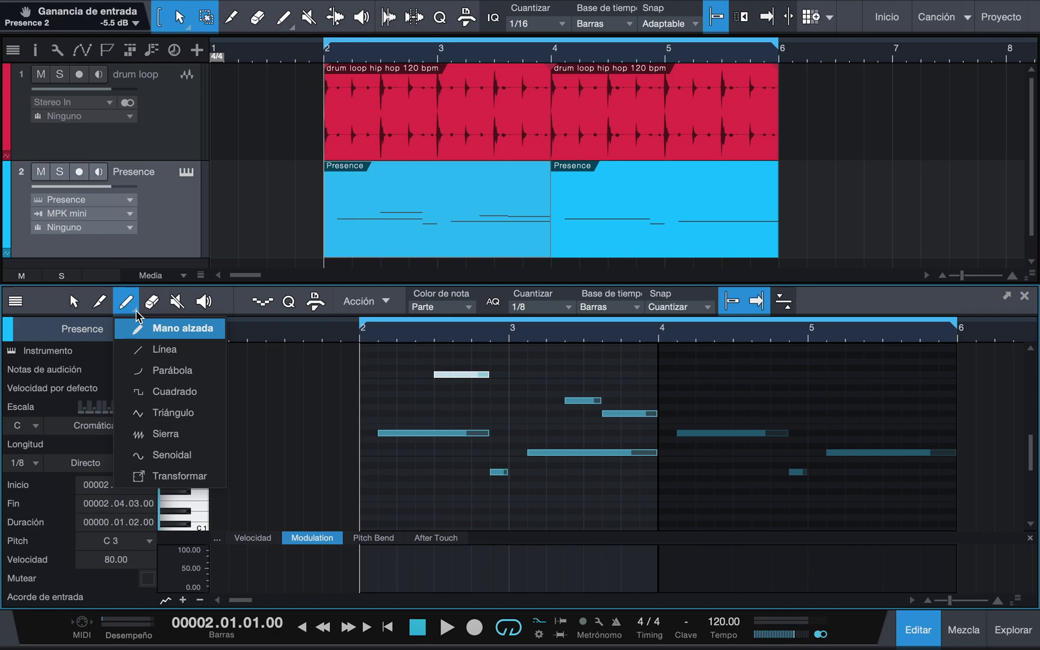
{"action": "left_click", "coordinate": [158, 433]}
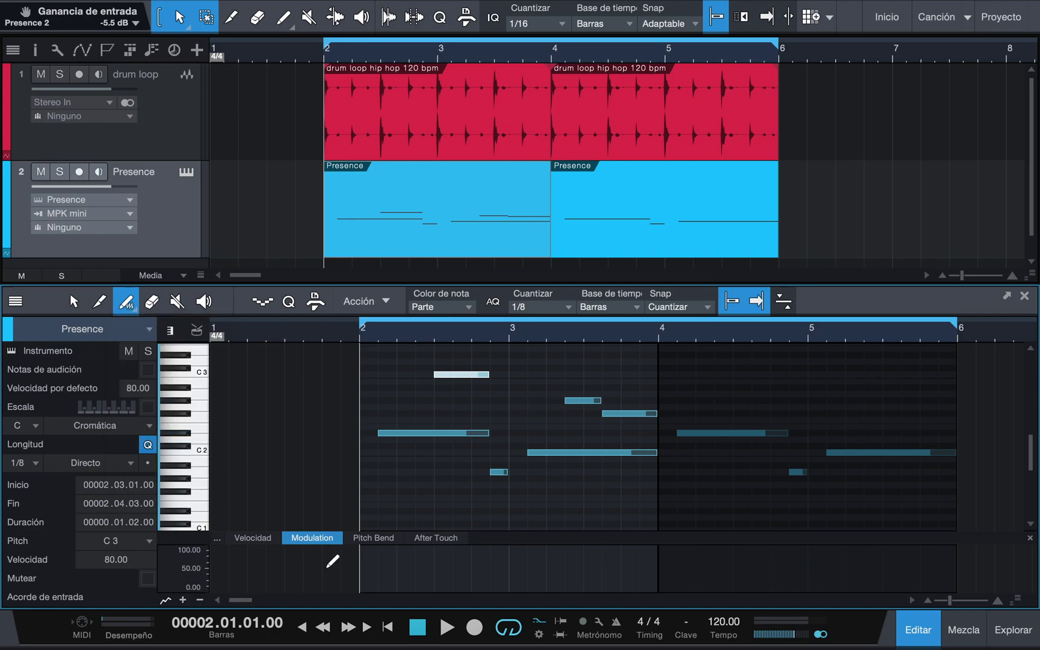
{"action": "mouse_move", "coordinate": [360, 574]}
{"action": "left_mouse_down"}
{"action": "mouse_move", "coordinate": [675, 543]}
{"action": "mouse_move", "coordinate": [659, 542]}
{"action": "left_mouse_up"}
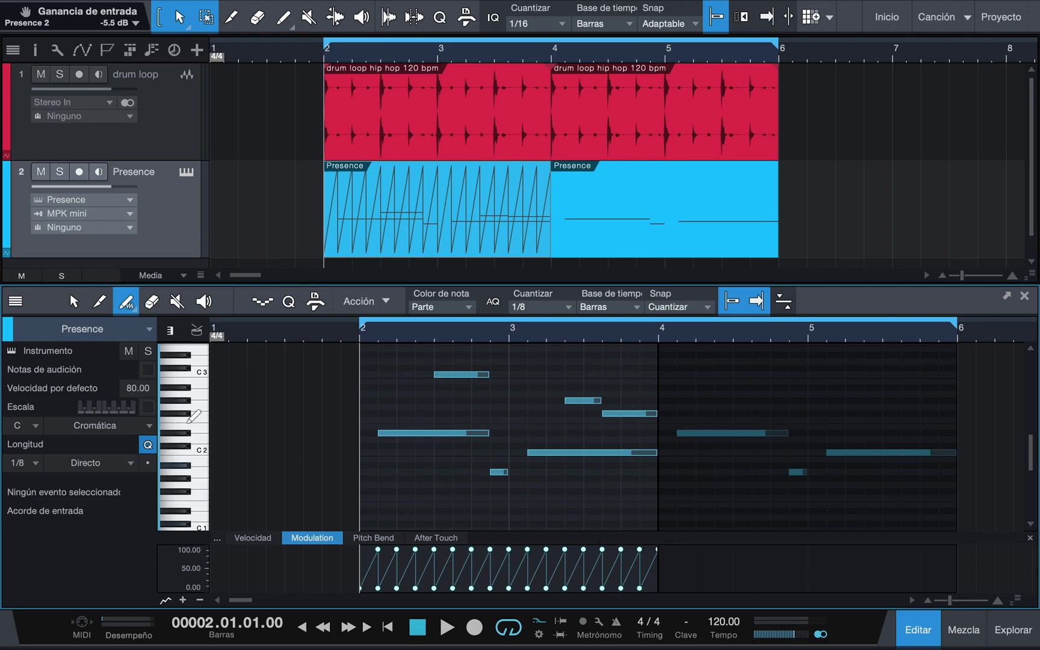
Step: Draw a sine (Senoidal) modulation curve over the sawtooth across the first Presence part, from bar 2 to bar 4
{"action": "left_click", "coordinate": [128, 304]}
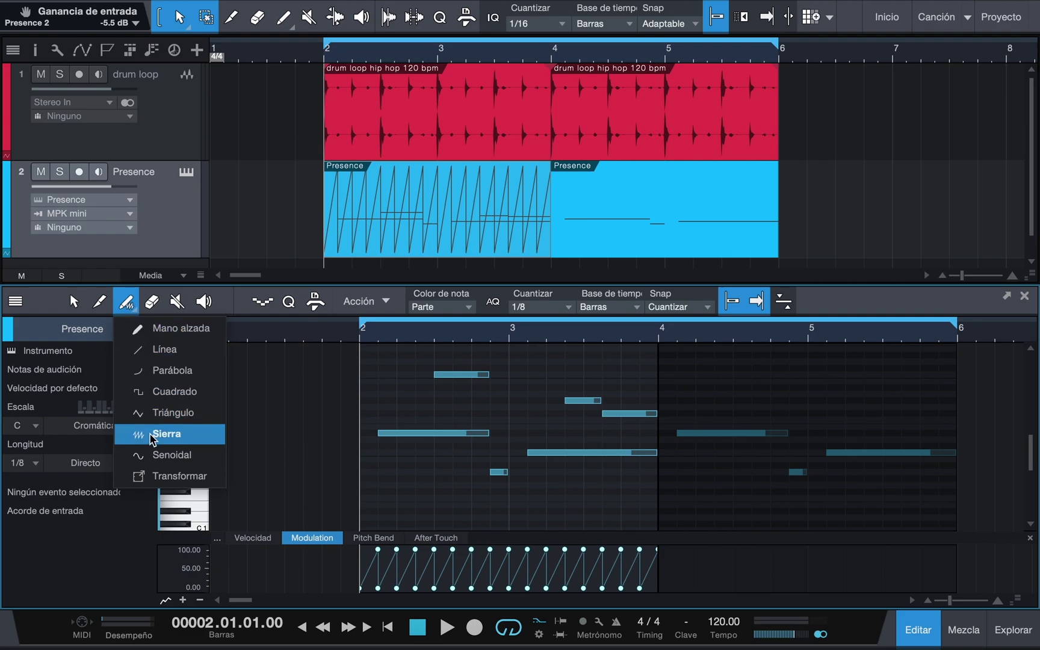
{"action": "left_click", "coordinate": [155, 459]}
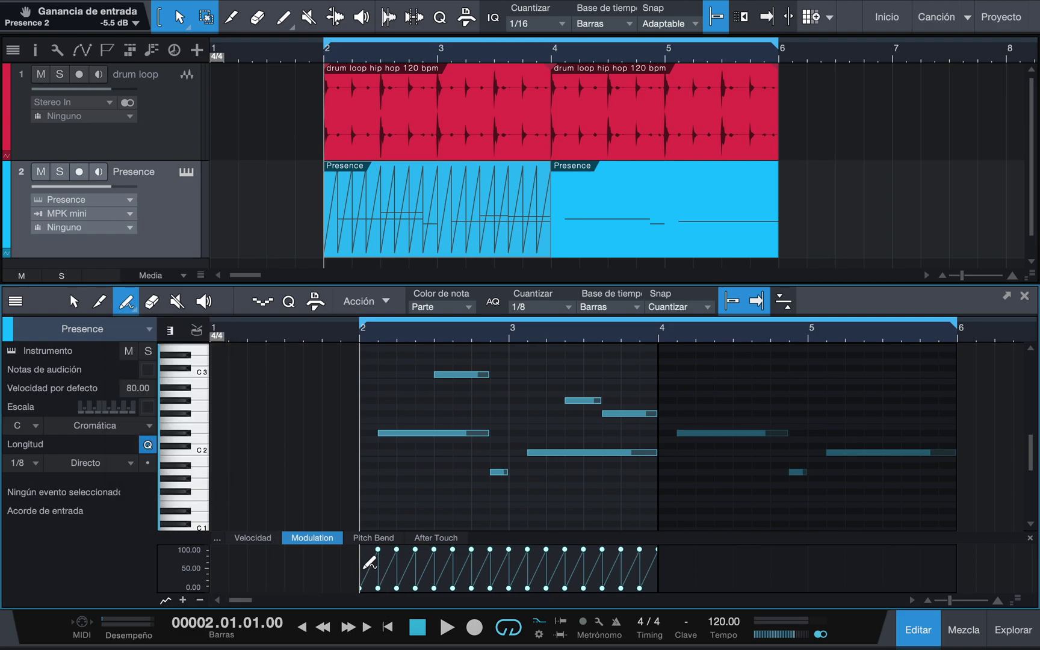
{"action": "left_click_drag", "start_coordinate": [360, 568], "coordinate": [674, 545]}
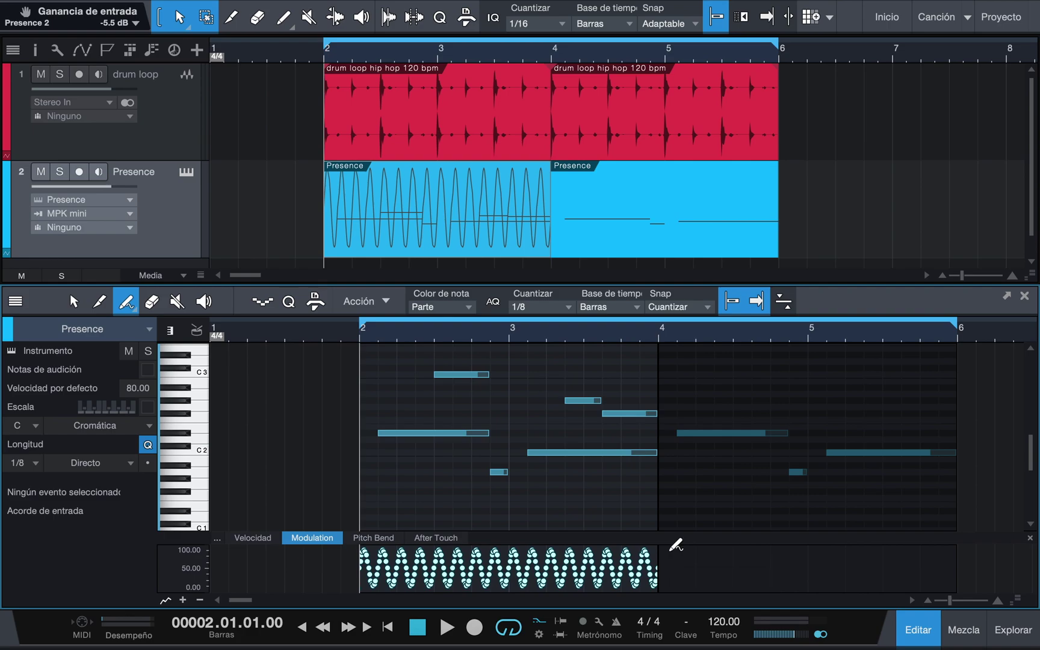
Step: In the arrangement, erase the second Presence part and both drum loop events with the Eraser tool, then undo all three deletions
{"action": "key", "text": "F2"}
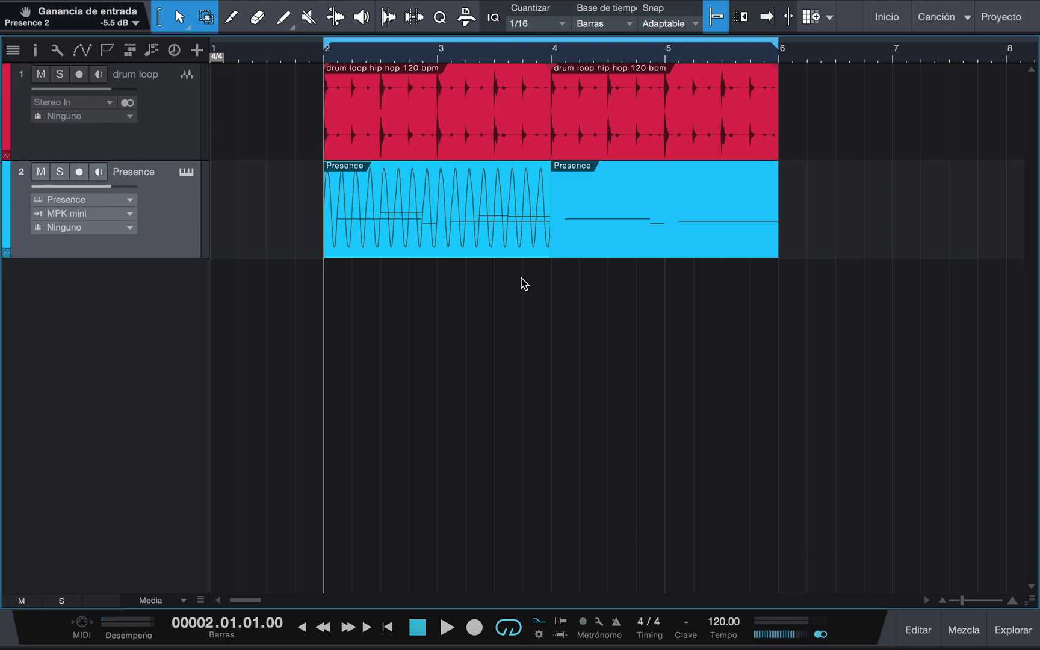
{"action": "key", "text": "5"}
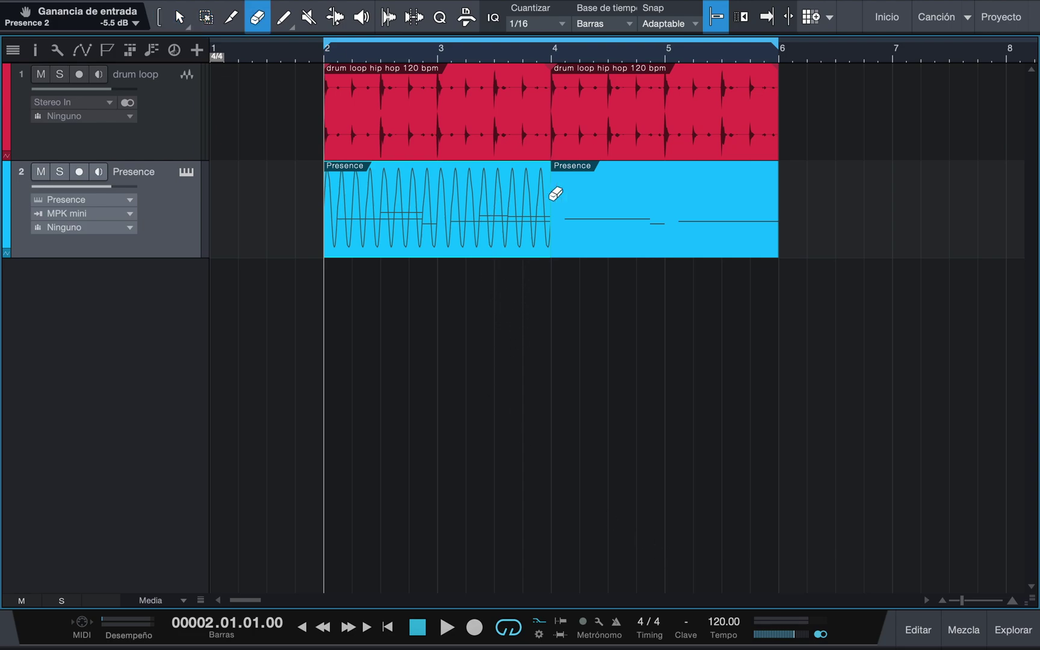
{"action": "left_click", "coordinate": [594, 186]}
{"action": "left_click", "coordinate": [602, 129]}
{"action": "left_click", "coordinate": [531, 131]}
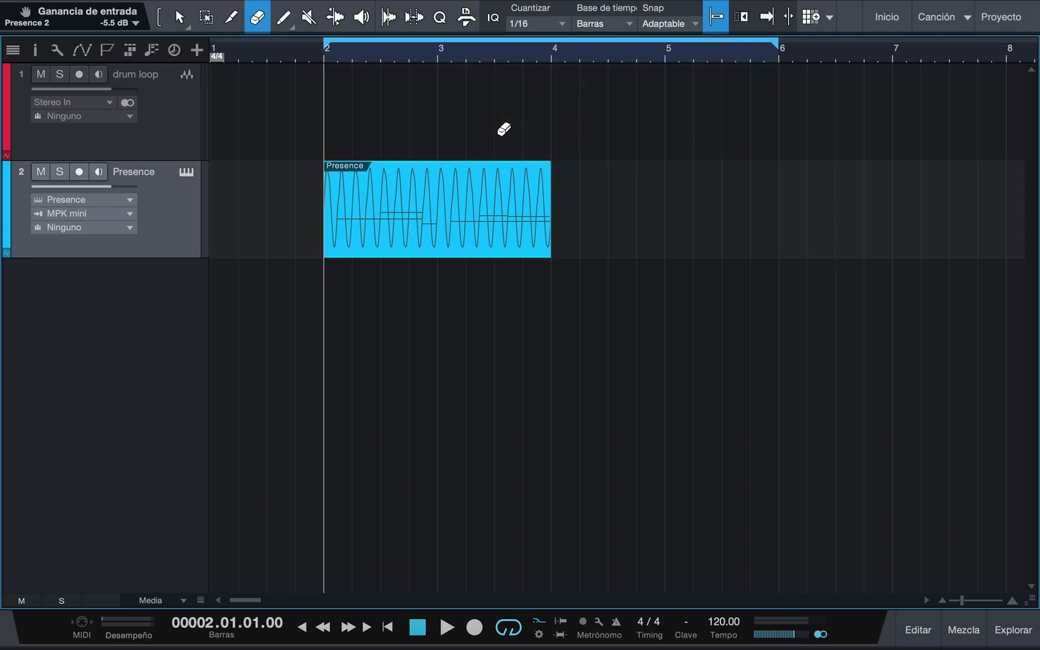
{"action": "key", "text": "ctrl+z"}
{"action": "key", "text": "ctrl+z"}
{"action": "key", "text": "ctrl+z"}
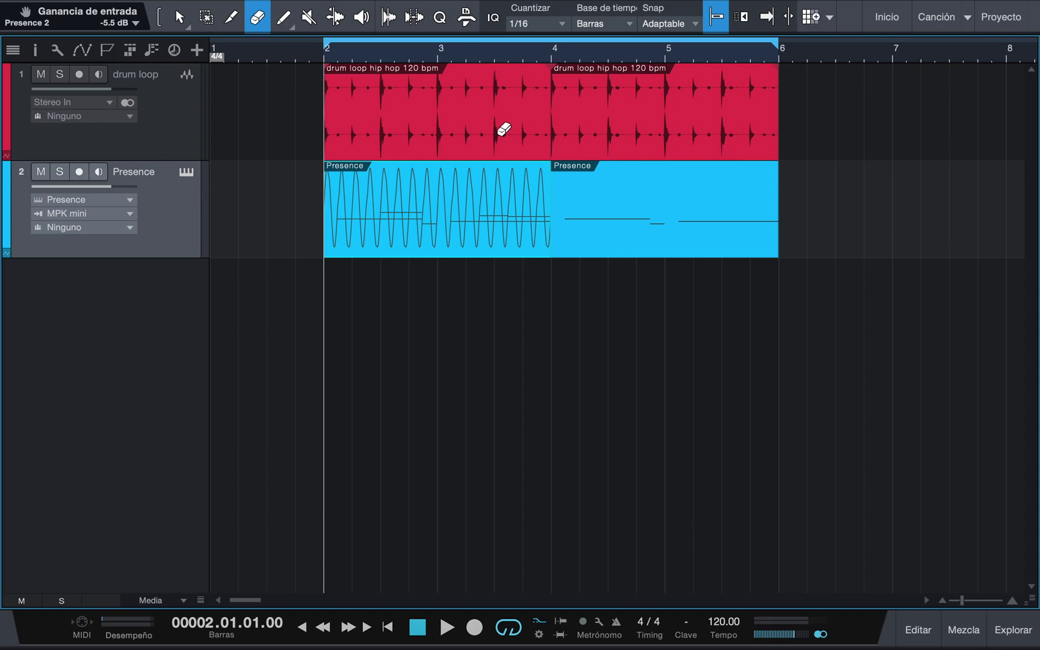
Step: Erase the C3 and G#2 notes in the first Presence part, undo both deletions and close the note editor
{"action": "key", "text": "1"}
{"action": "double_click", "coordinate": [461, 229]}
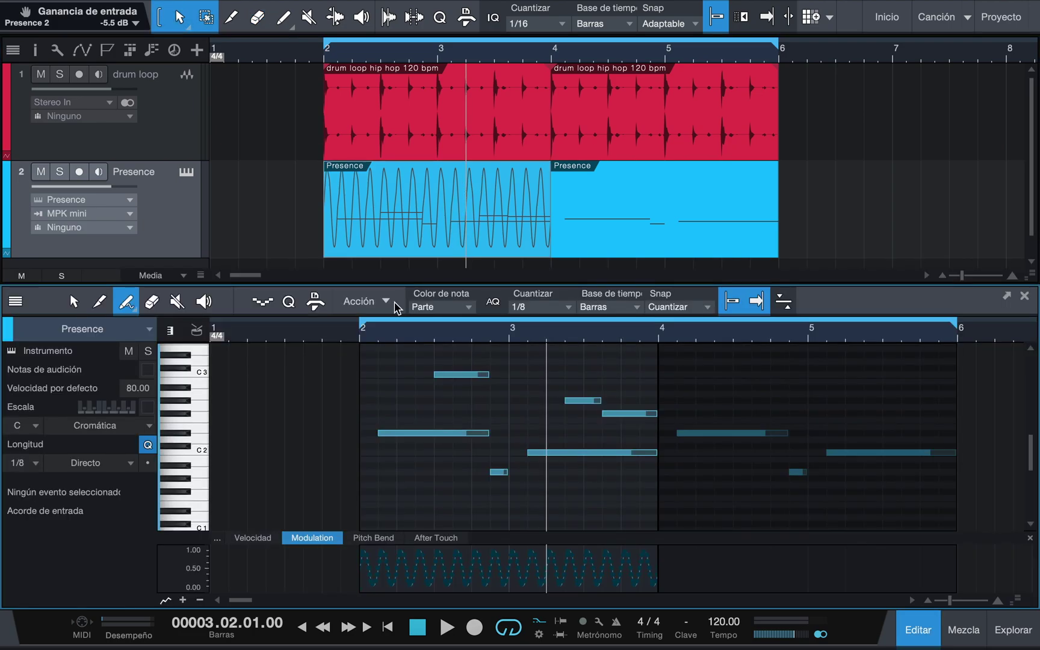
{"action": "left_click", "coordinate": [152, 301]}
{"action": "left_click", "coordinate": [485, 375]}
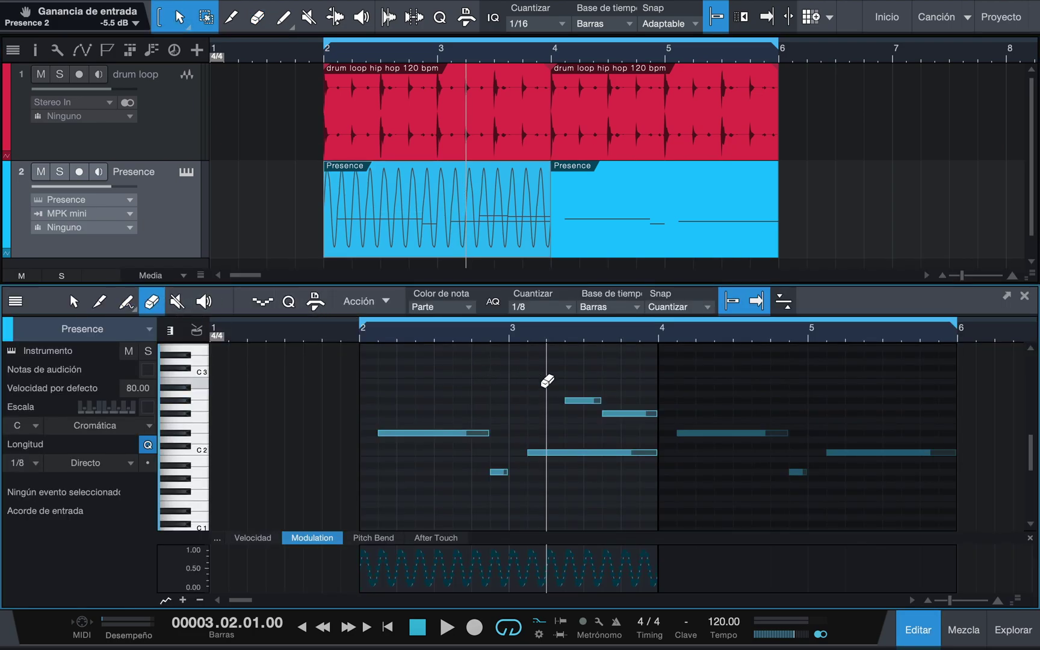
{"action": "left_click", "coordinate": [582, 399]}
{"action": "key", "text": "ctrl+z"}
{"action": "key", "text": "ctrl+z"}
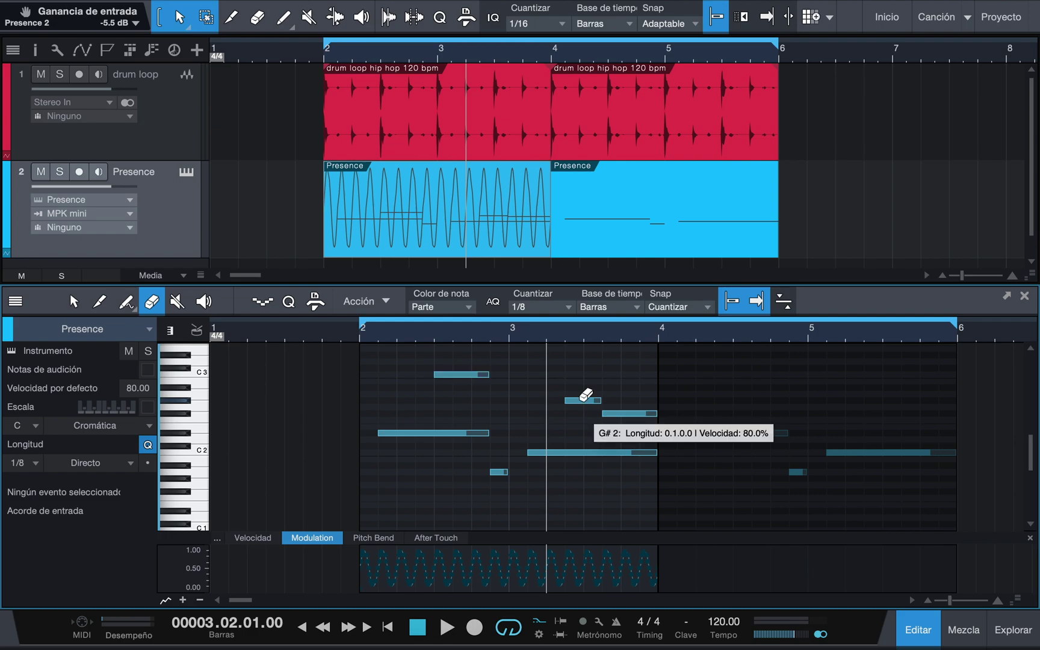
{"action": "key", "text": "F2"}
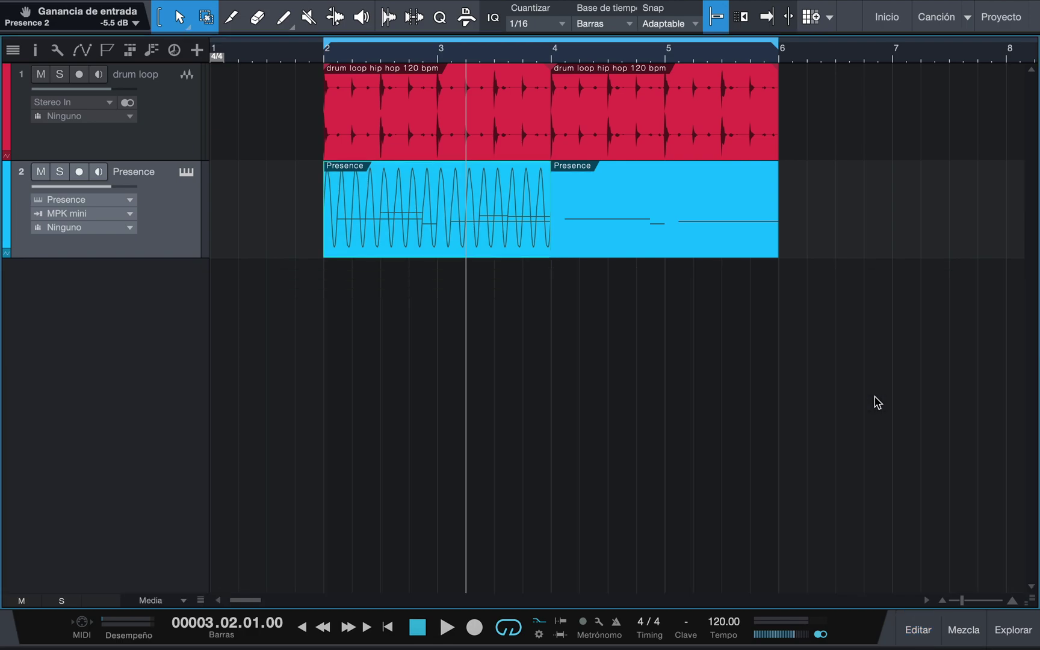
Step: Paint a new event before bar 2 on both the Presence and drum loop tracks, then undo both
{"action": "key", "text": "5"}
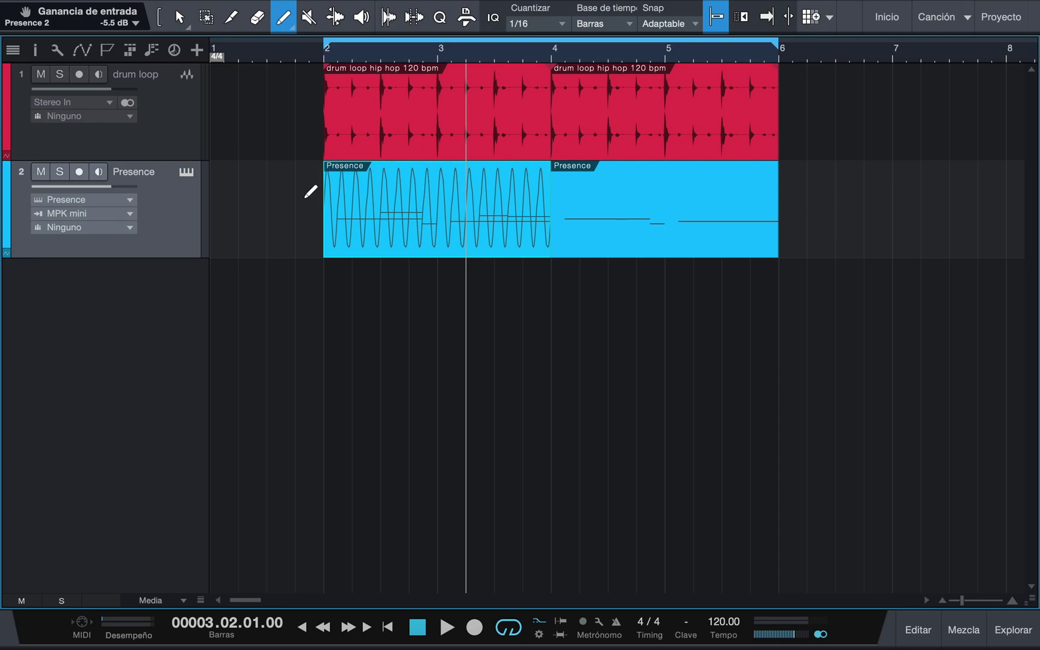
{"action": "left_click", "coordinate": [269, 196]}
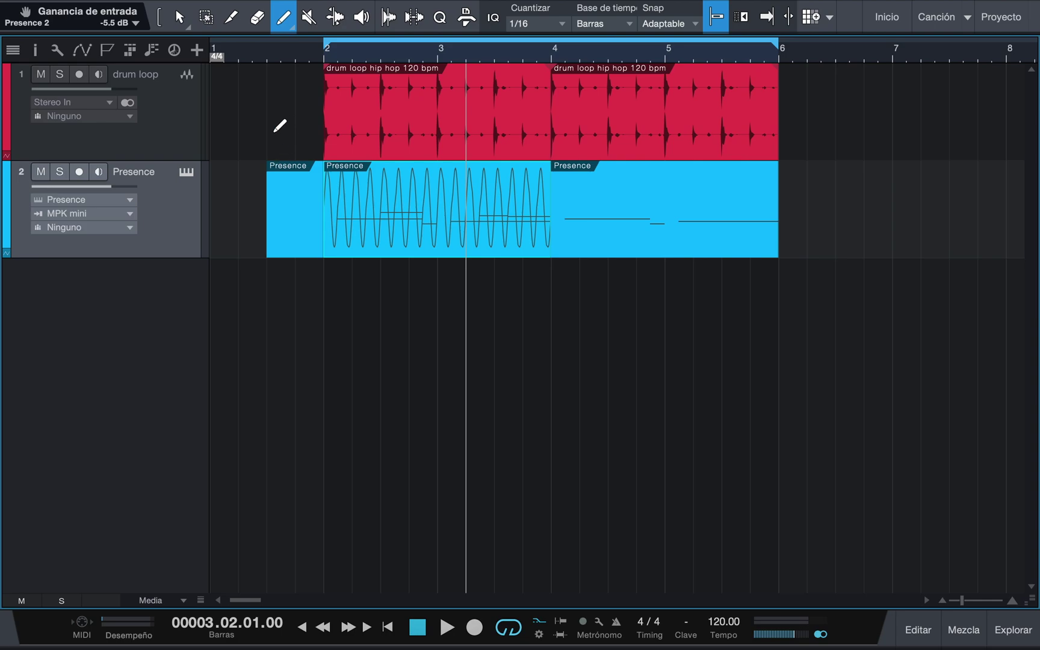
{"action": "left_click", "coordinate": [274, 130]}
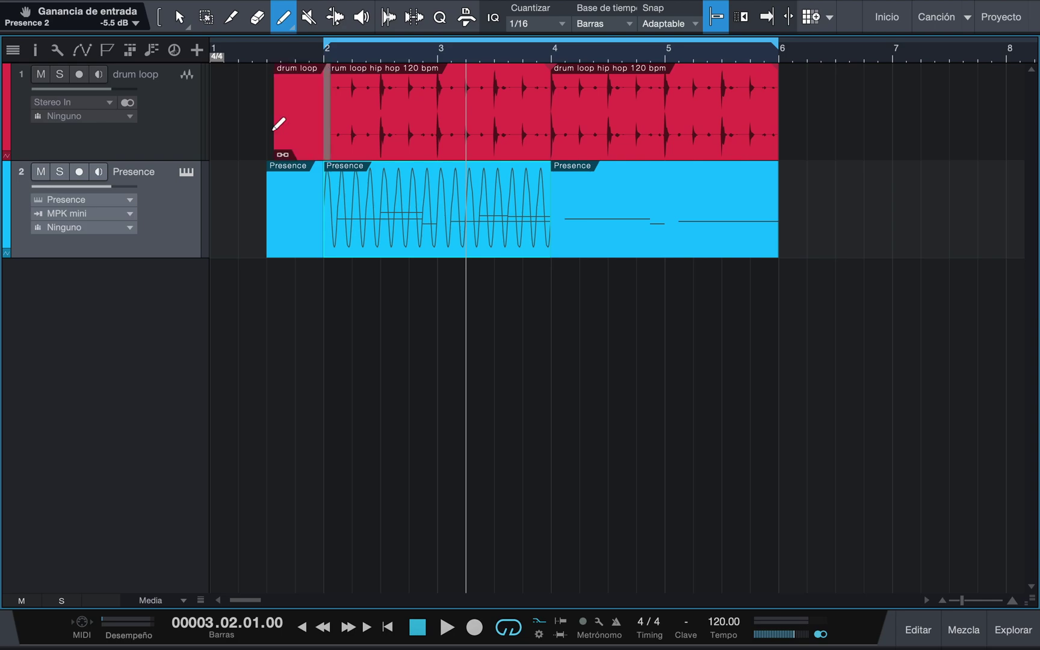
{"action": "key", "text": "super+z"}
{"action": "key", "text": "super+z"}
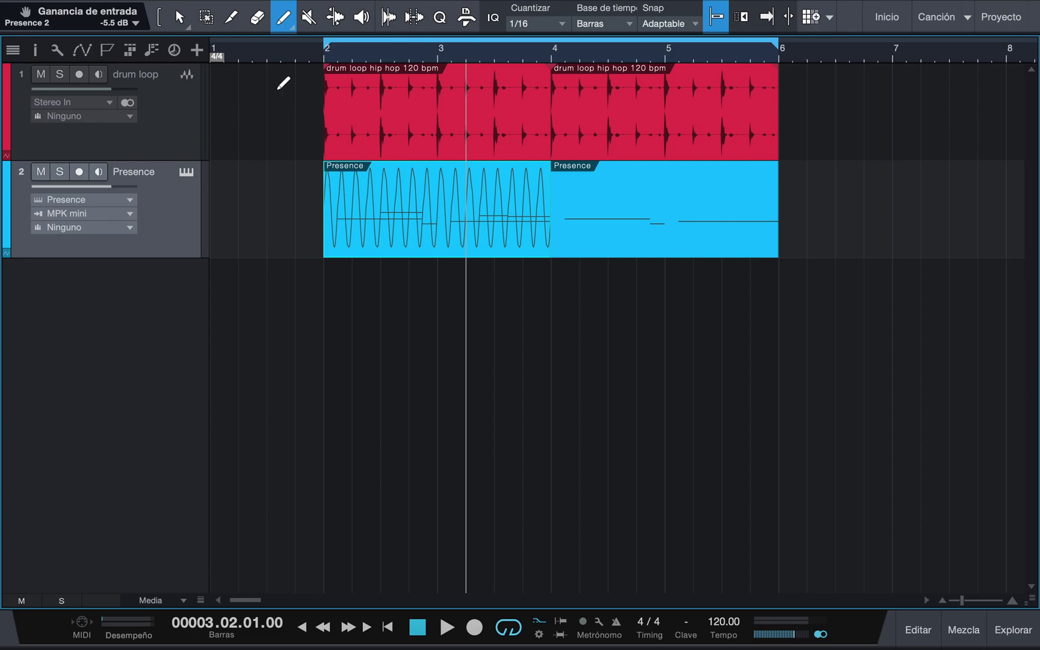
Step: Mute the first drum loop event and the second Presence part with the Mute tool, then undo both mutes
{"action": "key", "text": "6"}
{"action": "left_click", "coordinate": [381, 138]}
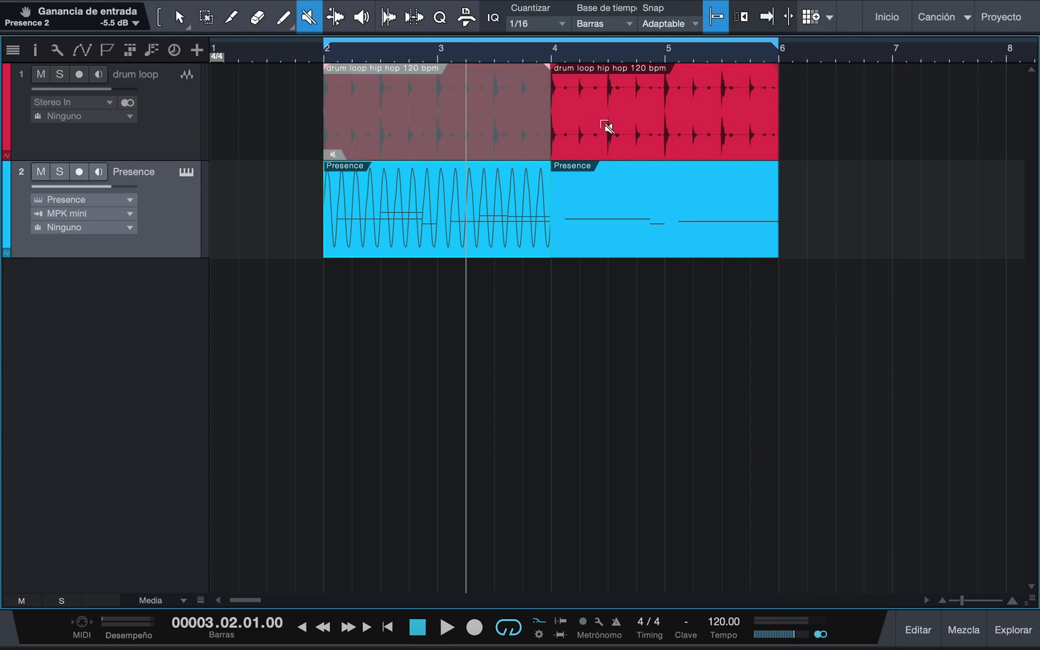
{"action": "left_click", "coordinate": [615, 188]}
{"action": "key", "text": "super+z"}
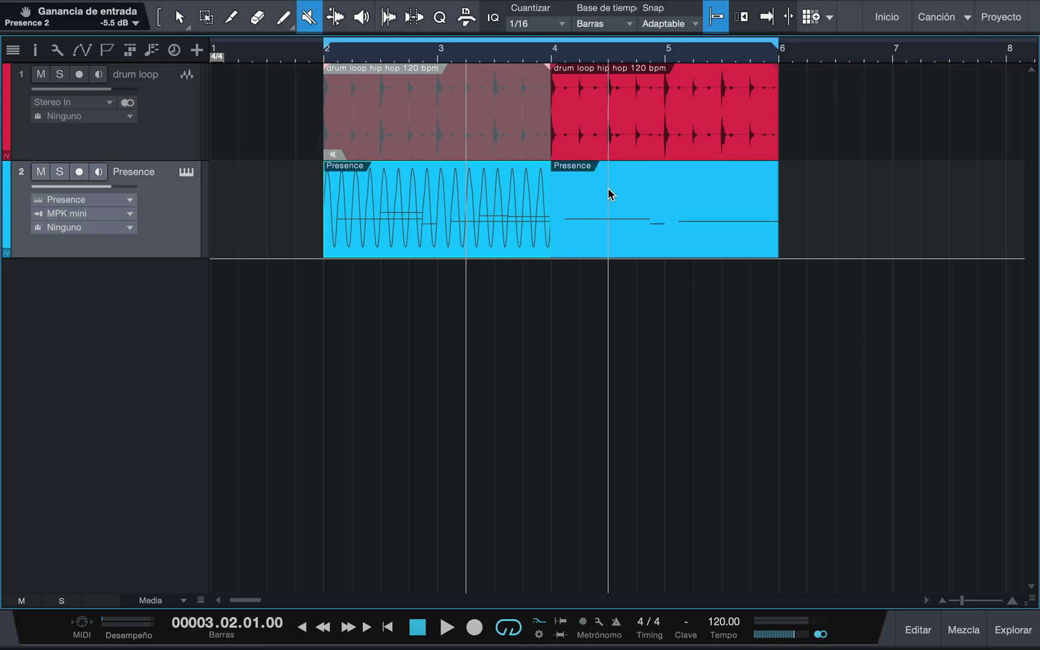
{"action": "key", "text": "super+z"}
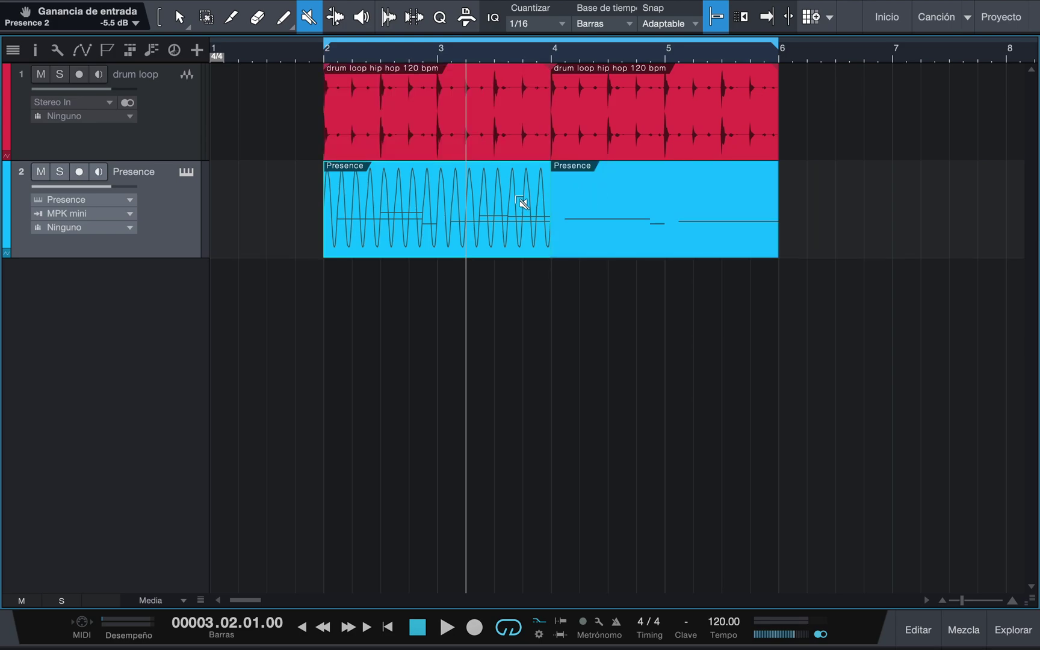
Step: Mute the D#2 and C2 notes in the first Presence part, undo both mutes and close the note editor
{"action": "key", "text": "1"}
{"action": "double_click", "coordinate": [423, 222]}
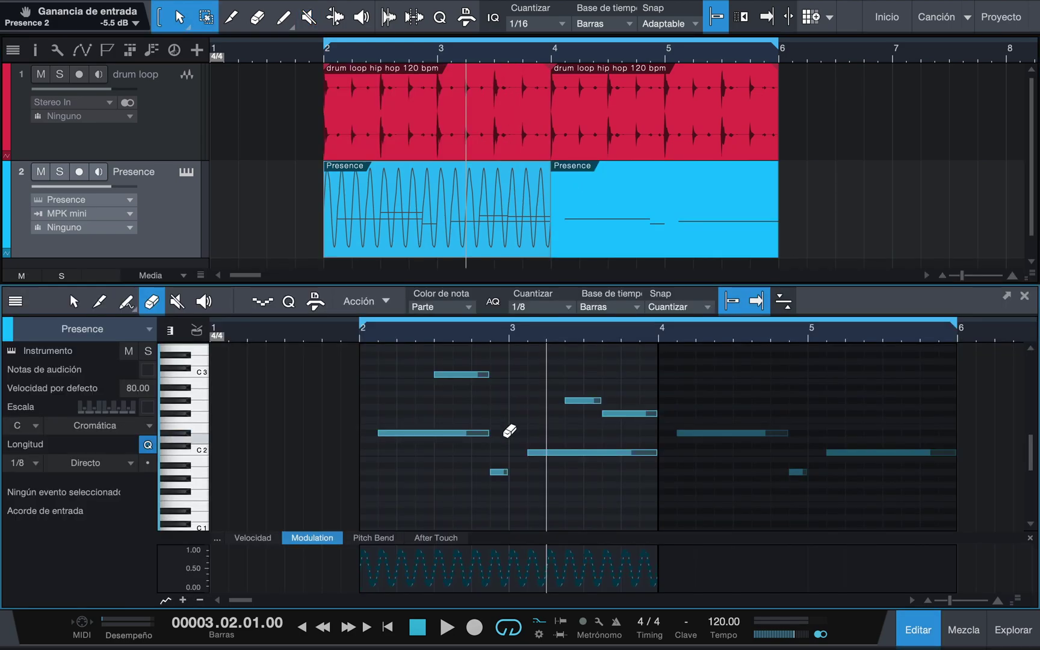
{"action": "key", "text": "6"}
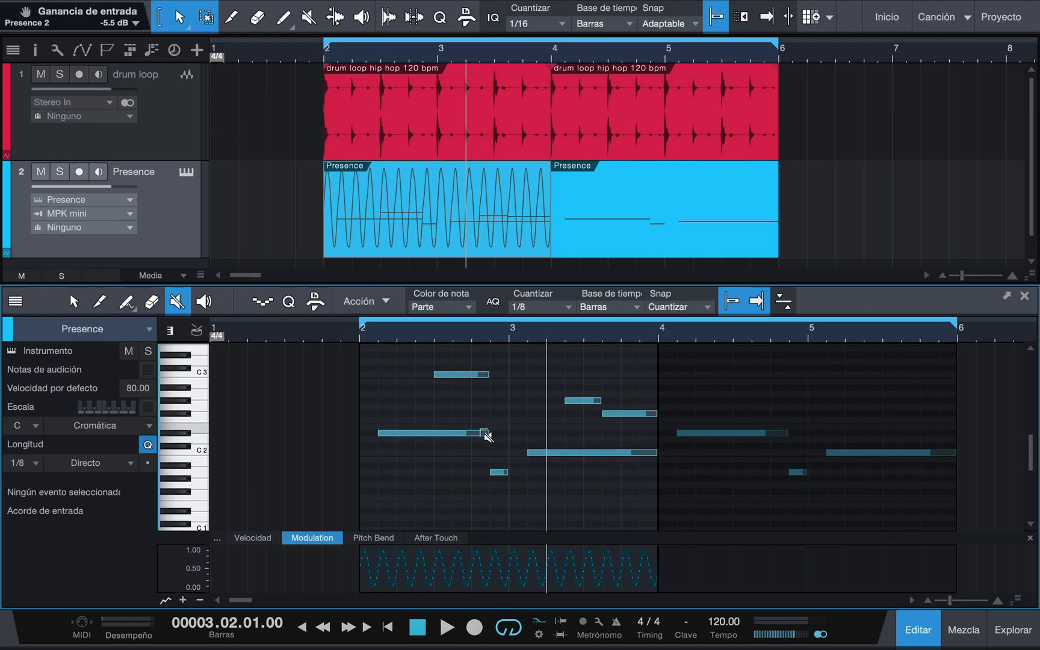
{"action": "left_click", "coordinate": [485, 434]}
{"action": "left_click", "coordinate": [566, 452]}
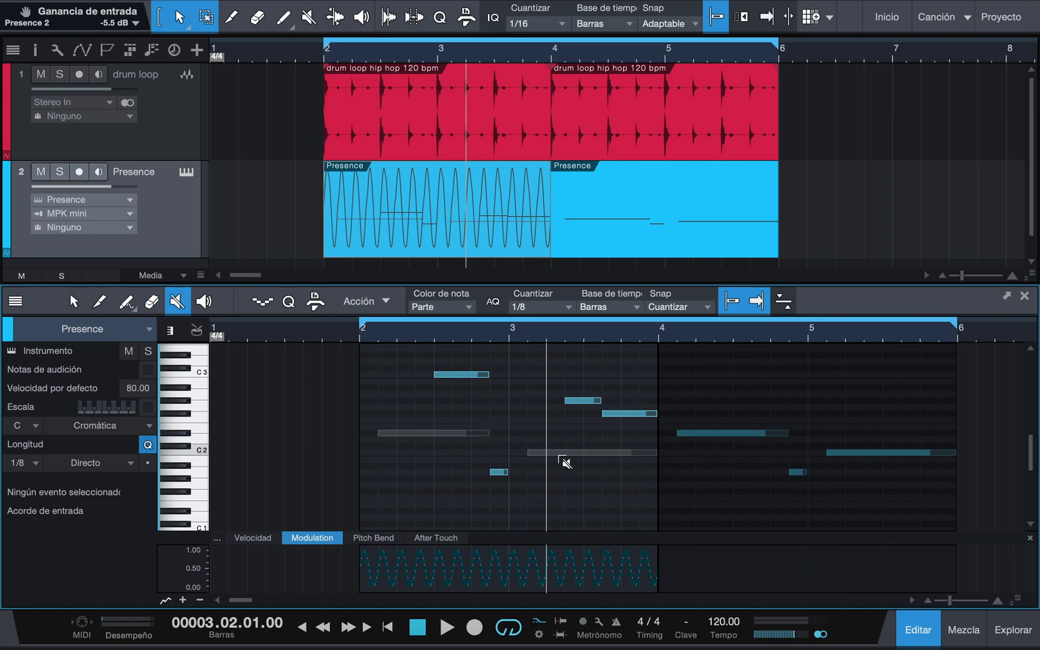
{"action": "key", "text": "ctrl+z"}
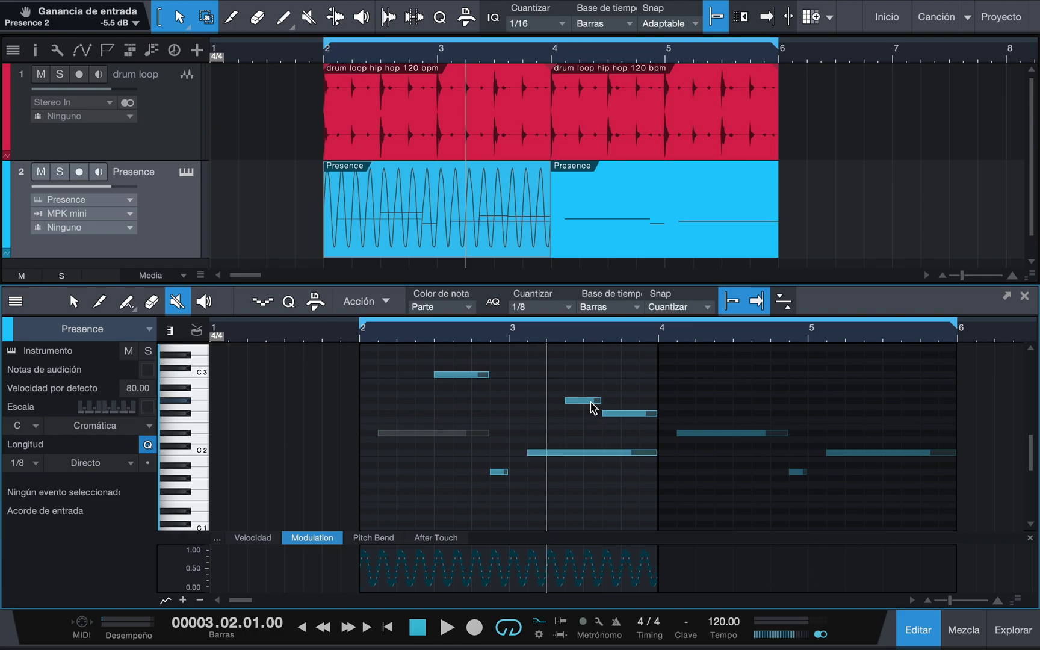
{"action": "key", "text": "ctrl+z"}
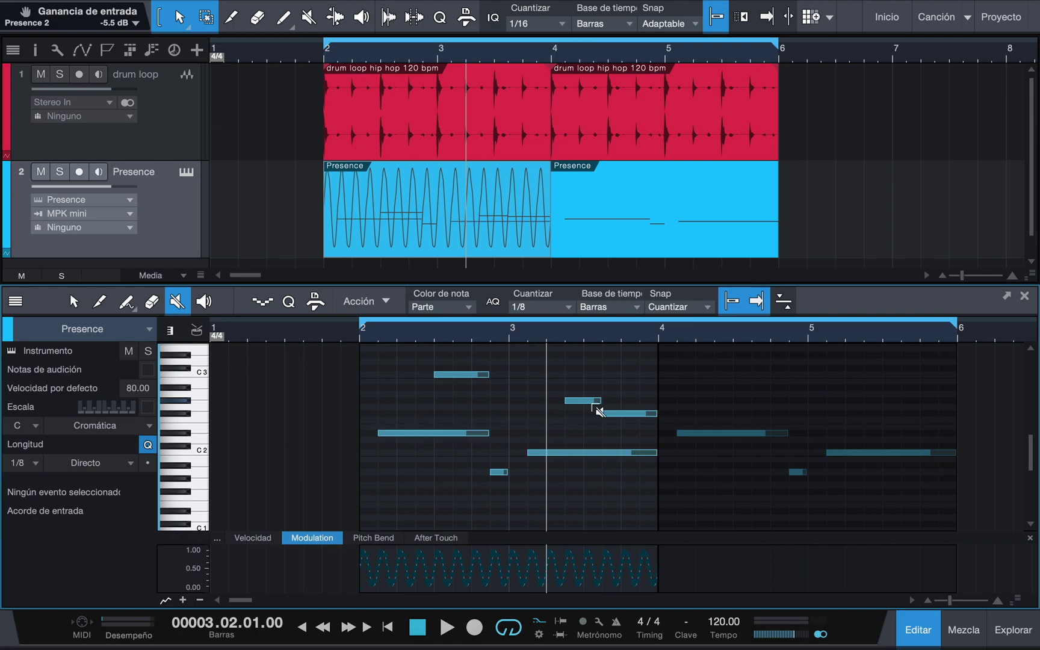
{"action": "key", "text": "F2"}
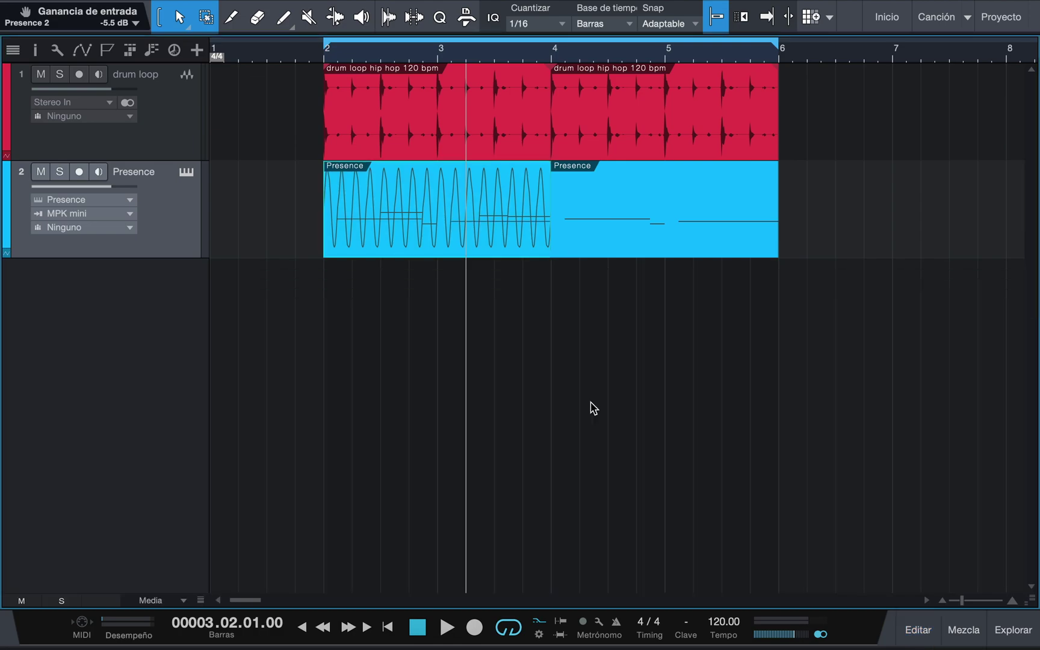
Step: Activate the Bend tool and enlarge the arrangement's track height to Grande
{"action": "key", "text": "6"}
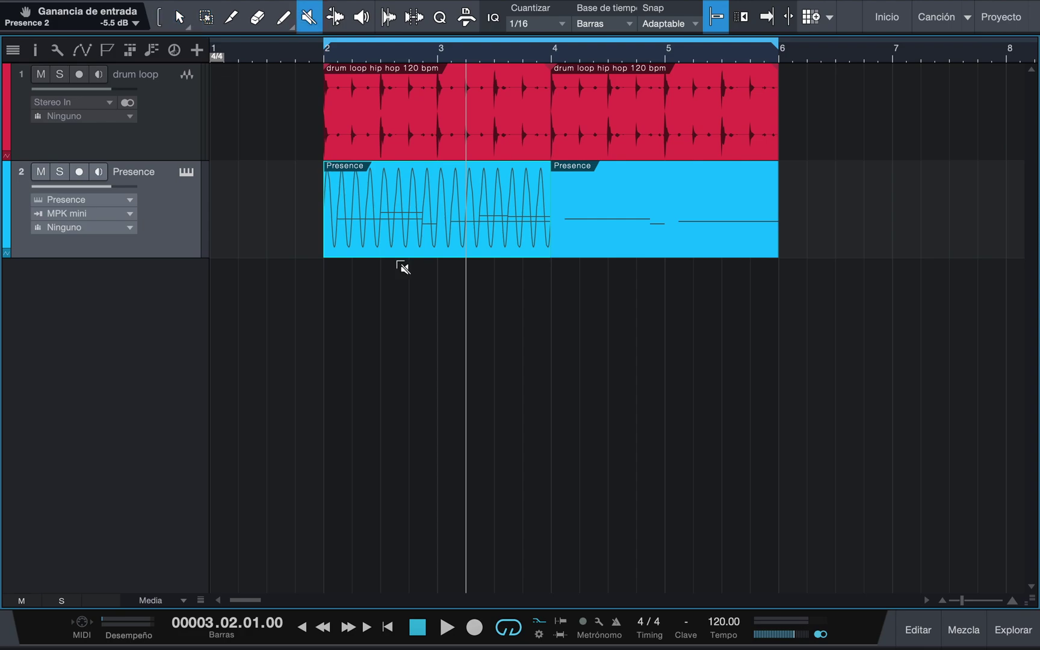
{"action": "key", "text": "7"}
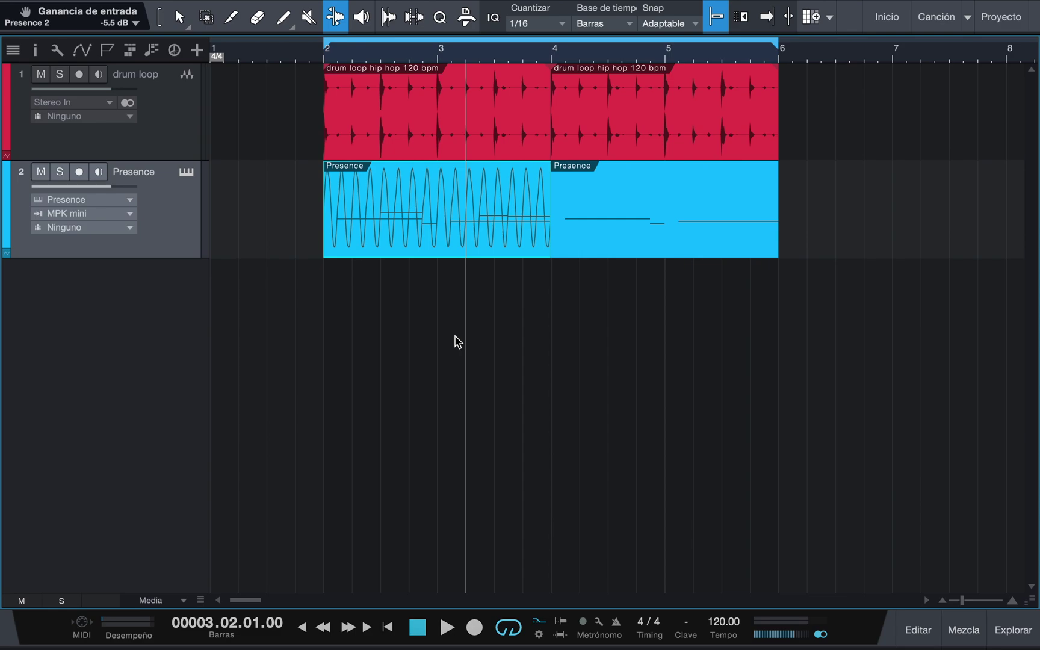
{"action": "key", "text": "shift+e"}
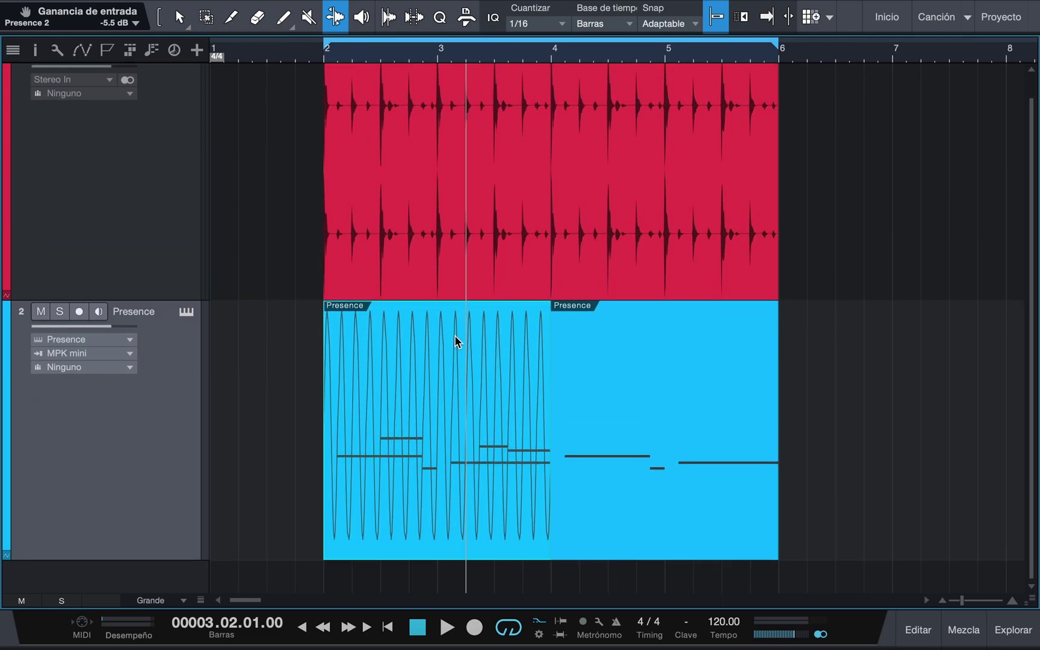
{"action": "scroll", "coordinate": [454, 335], "scroll_direction": "up", "scroll_amount": 1}
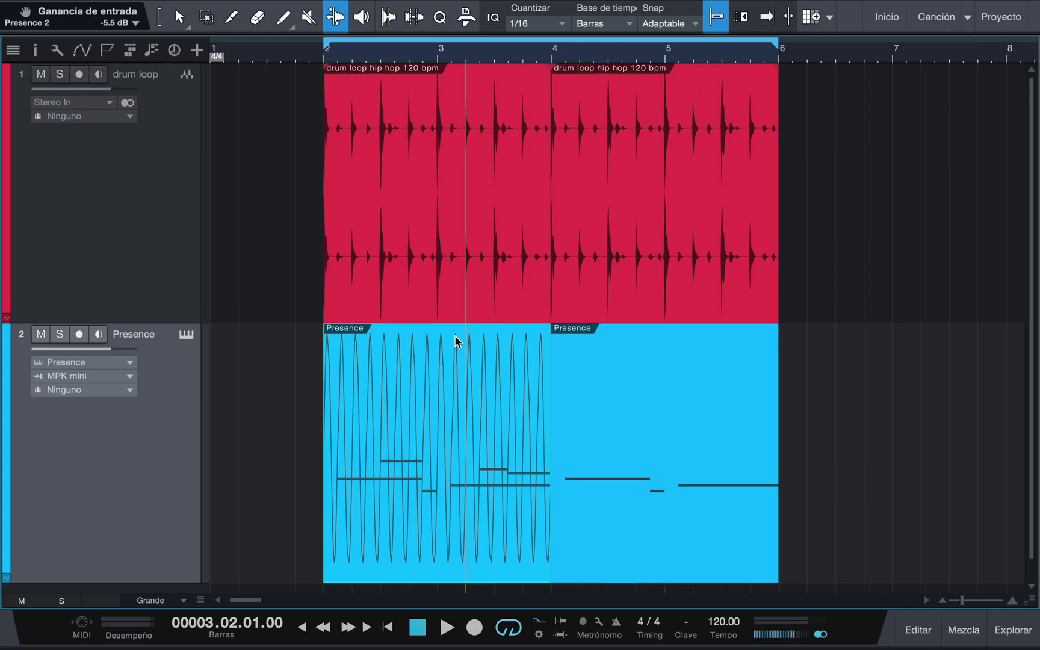
{"action": "left_click", "coordinate": [387, 285]}
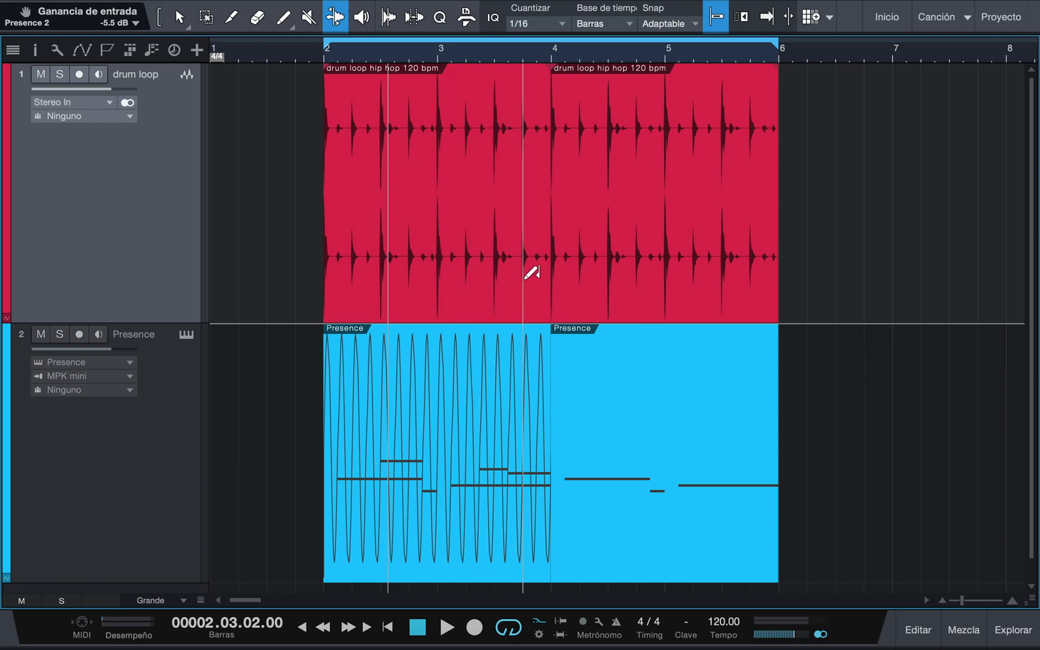
Step: Enable the bend markers (Marcador bend) for the first drum loop event between bars 2 and 4
{"action": "key", "text": "1"}
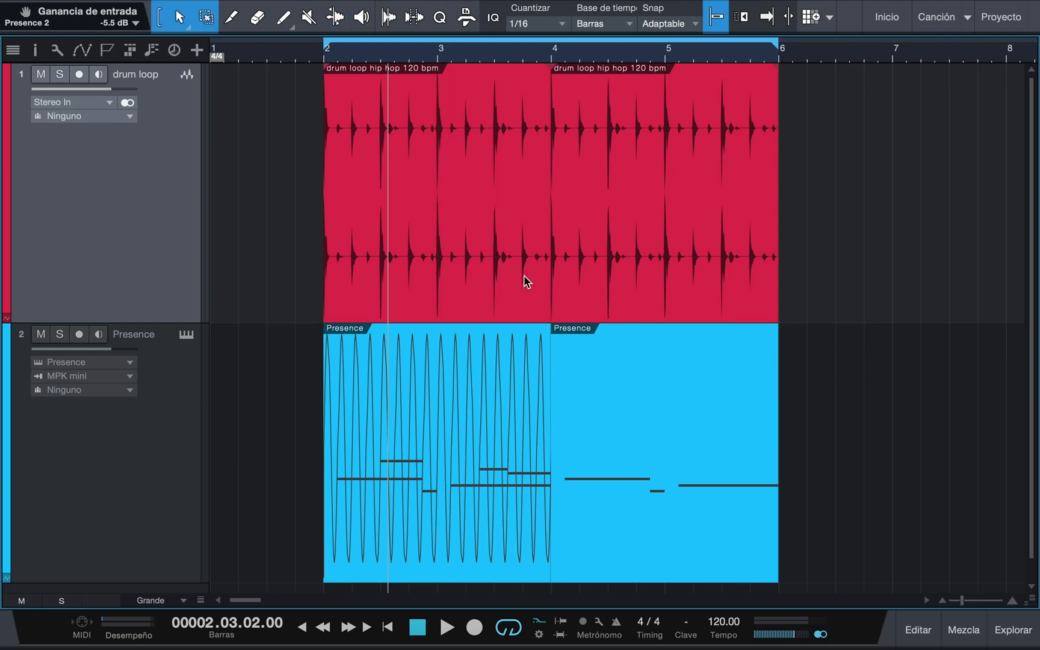
{"action": "left_click", "coordinate": [523, 275]}
{"action": "right_click", "coordinate": [523, 276]}
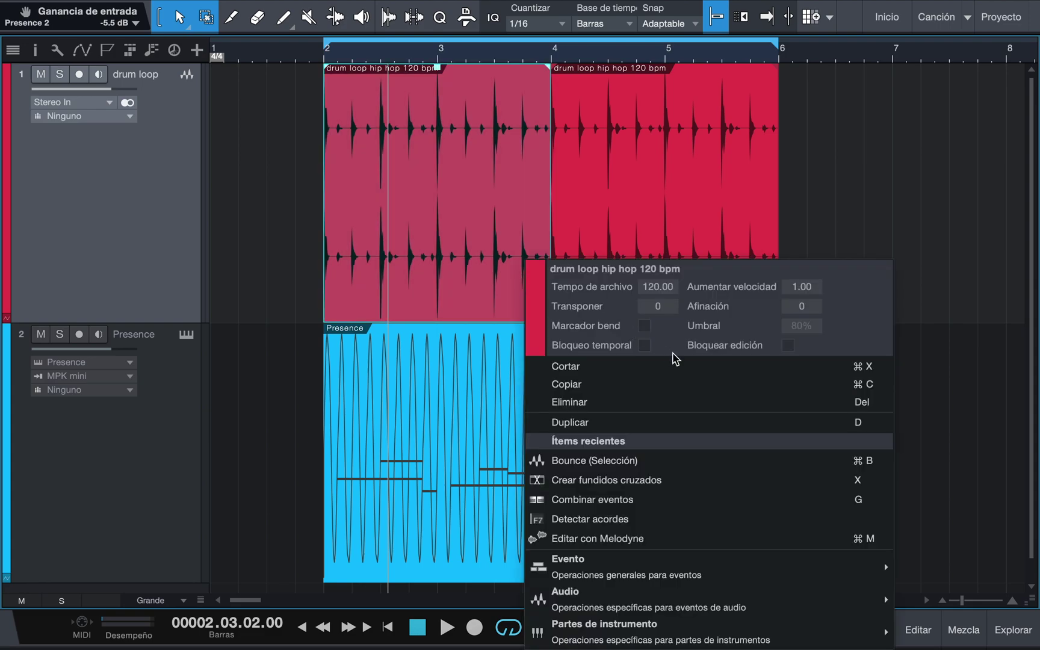
{"action": "left_click", "coordinate": [643, 325]}
{"action": "left_click", "coordinate": [519, 244]}
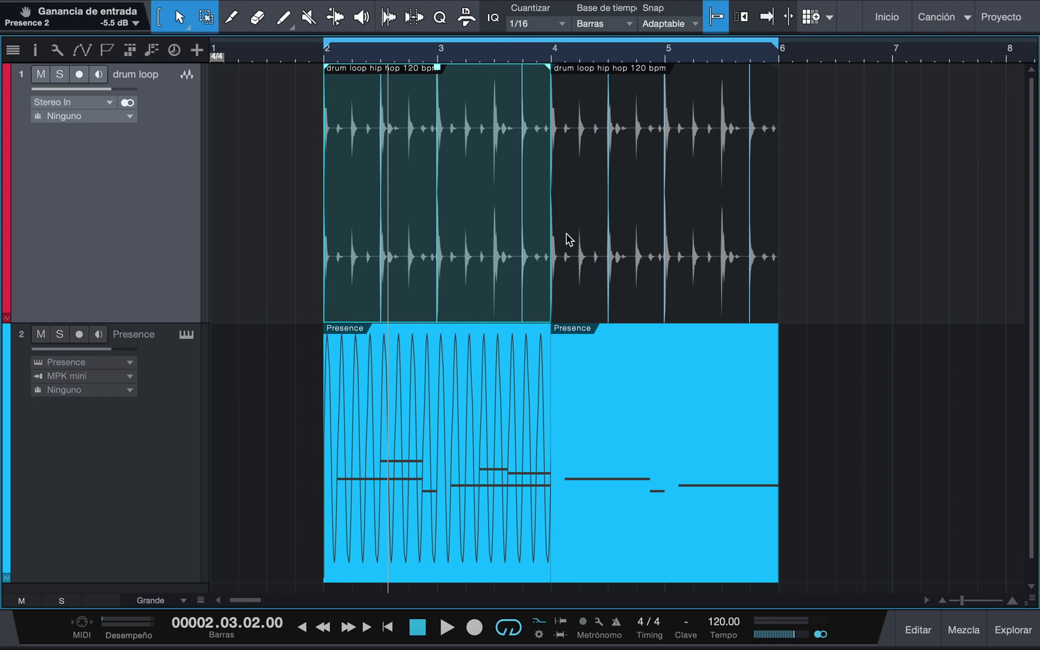
Step: Play the song from the start of bar 2 to hear the loop, then stop playback
{"action": "left_click", "coordinate": [325, 53]}
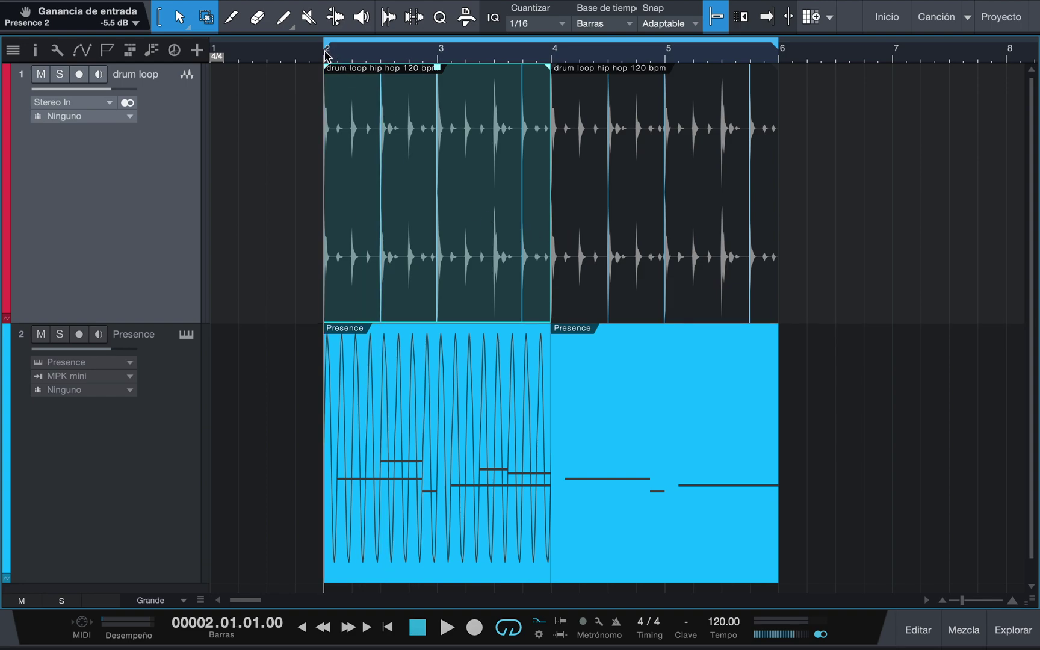
{"action": "key", "text": "space"}
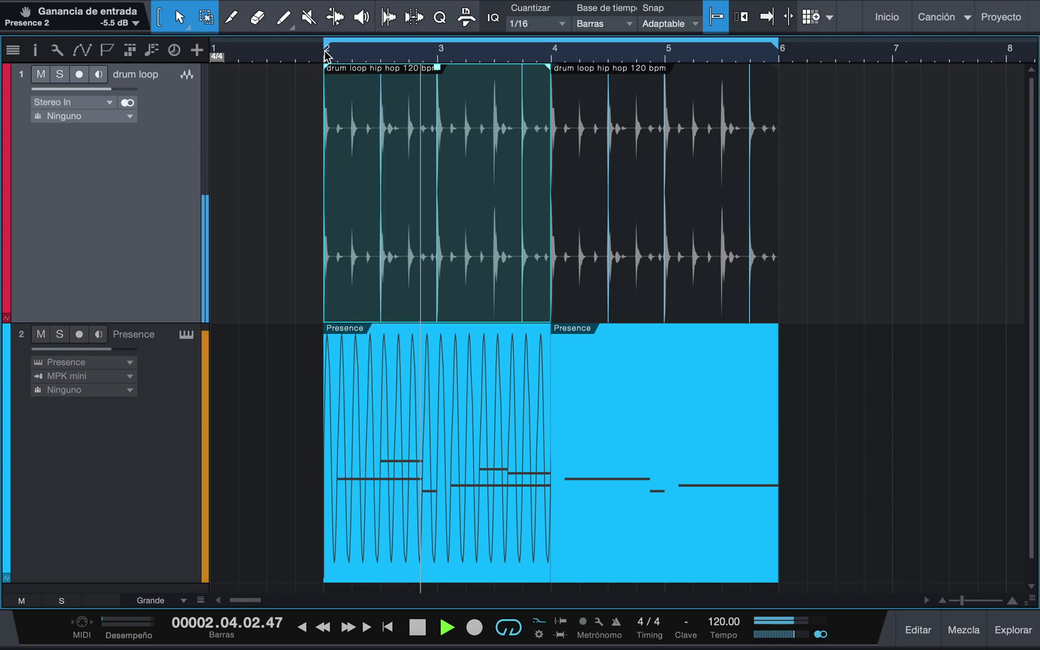
{"action": "key", "text": "space"}
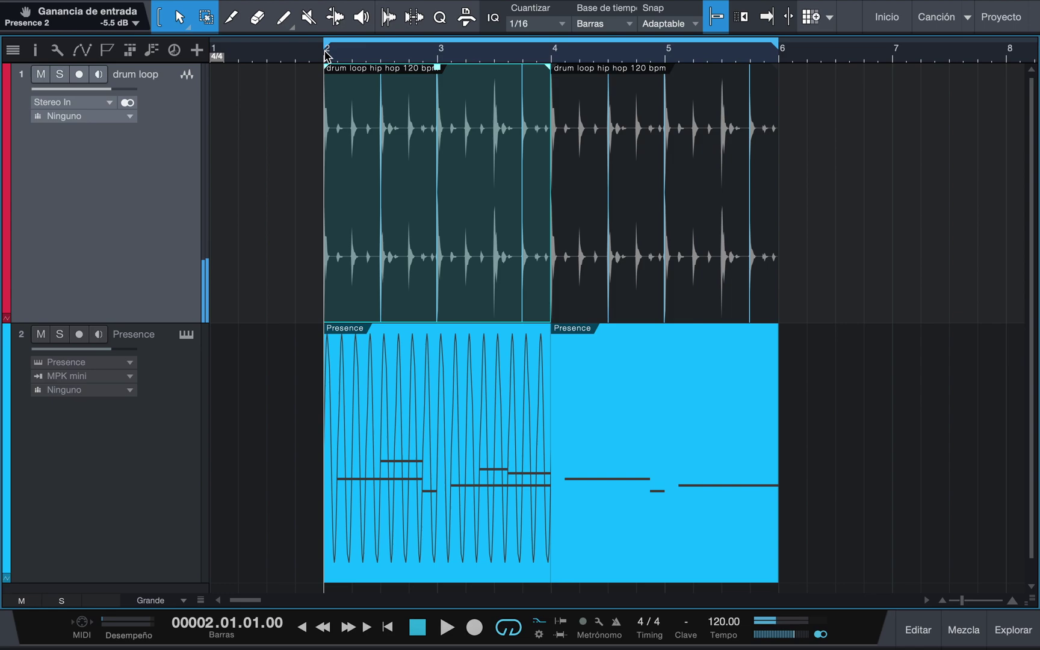
Step: Move the drum loop's bend marker from bar 3 back to about beat 4 of bar 2, then undo the move
{"action": "key", "text": "7"}
{"action": "left_click", "coordinate": [438, 260]}
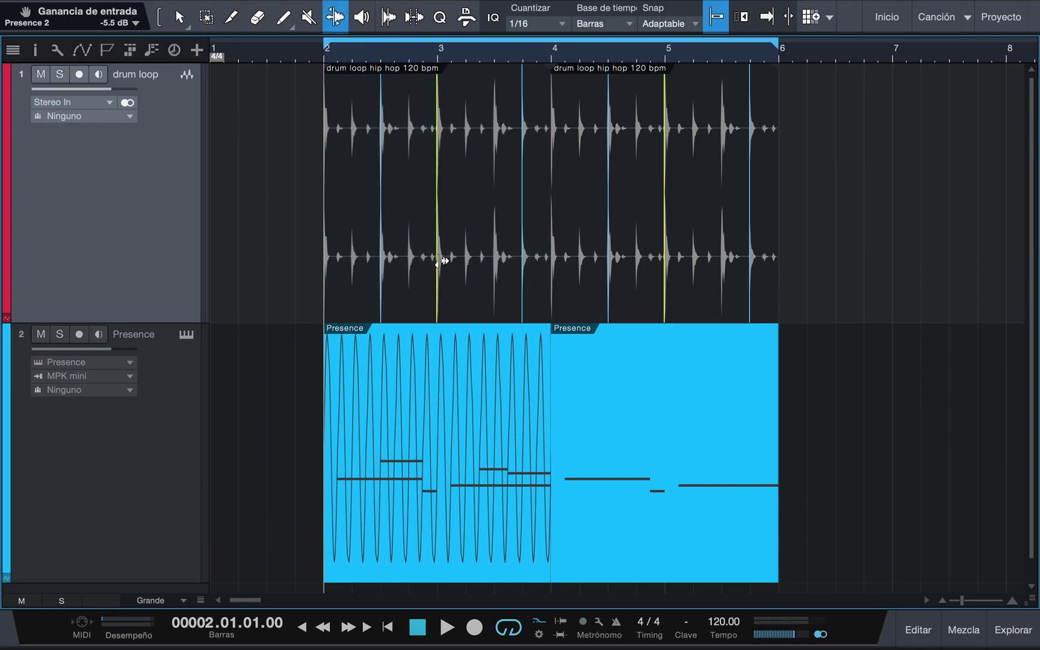
{"action": "left_click_drag", "start_coordinate": [444, 261], "coordinate": [423, 262]}
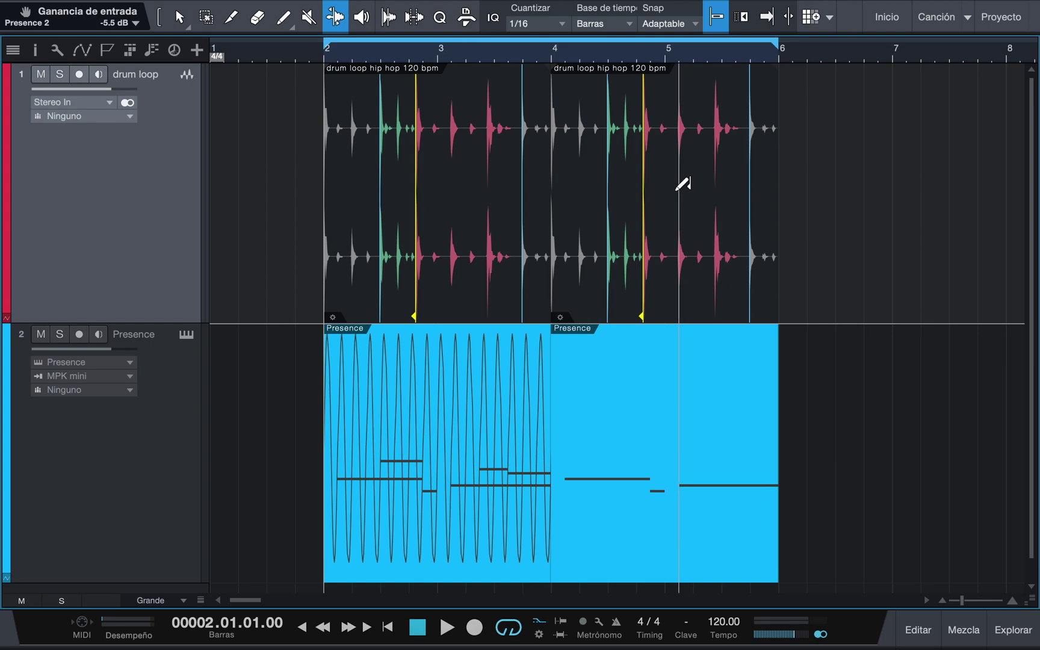
{"action": "key", "text": "ctrl+z"}
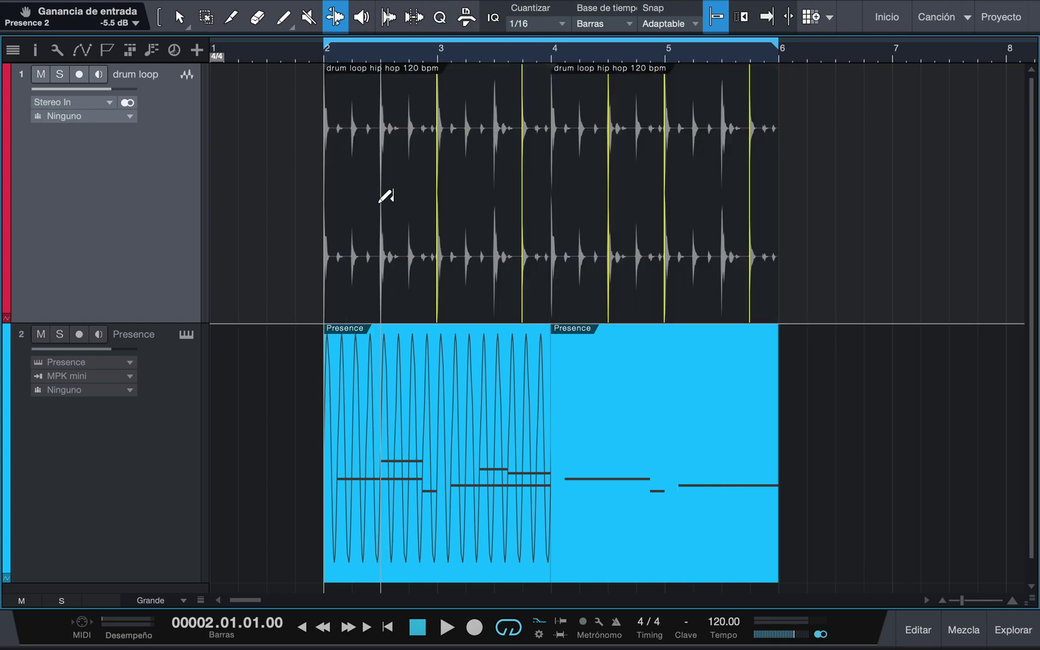
Step: Move the drum loop's bend marker from beat 3 to beat 2 of bar 2, then undo that move
{"action": "left_click_drag", "start_coordinate": [383, 211], "coordinate": [358, 221]}
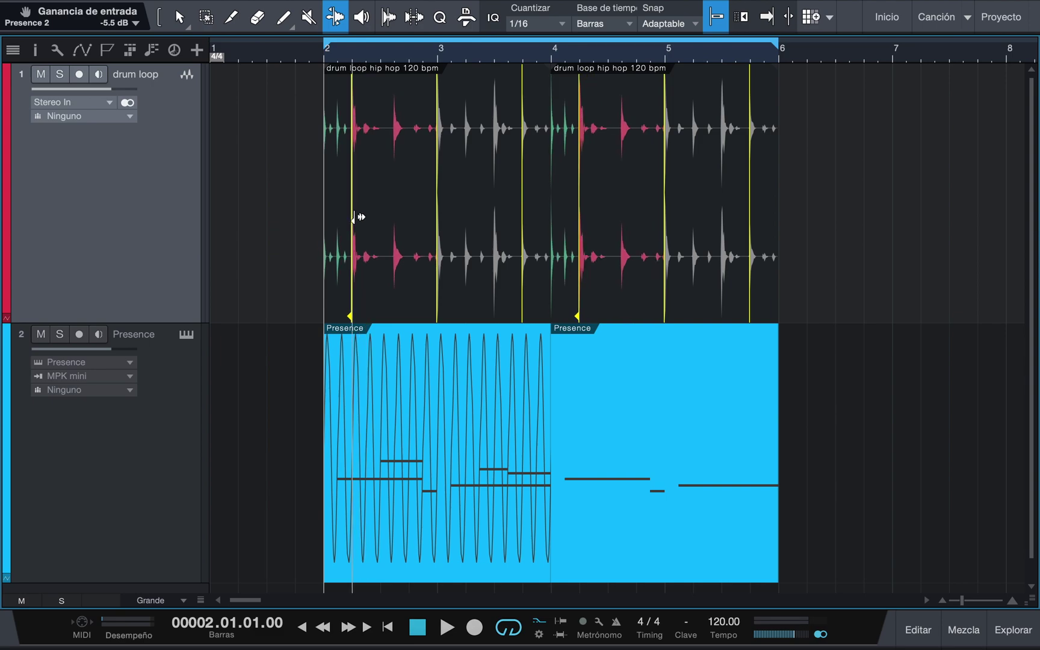
{"action": "key", "text": "ctrl+z"}
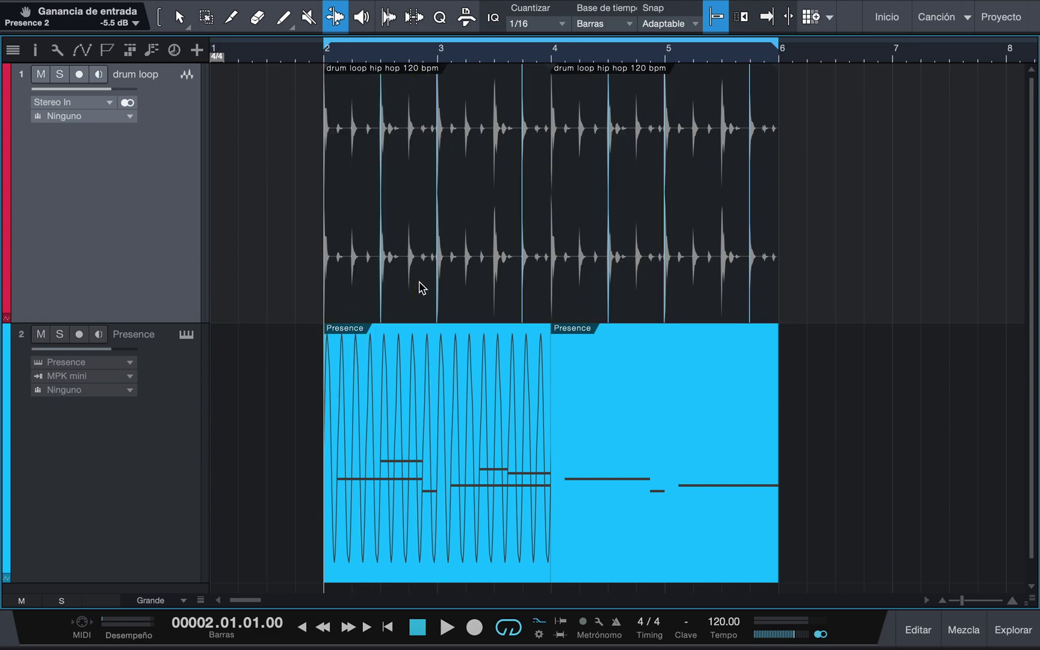
Step: With snapping on, move the bar 3 bend marker to beat 4 of bar 2 and the marker at beat 4 of bar 3 slightly later
{"action": "left_click_drag", "start_coordinate": [380, 286], "coordinate": [380, 282]}
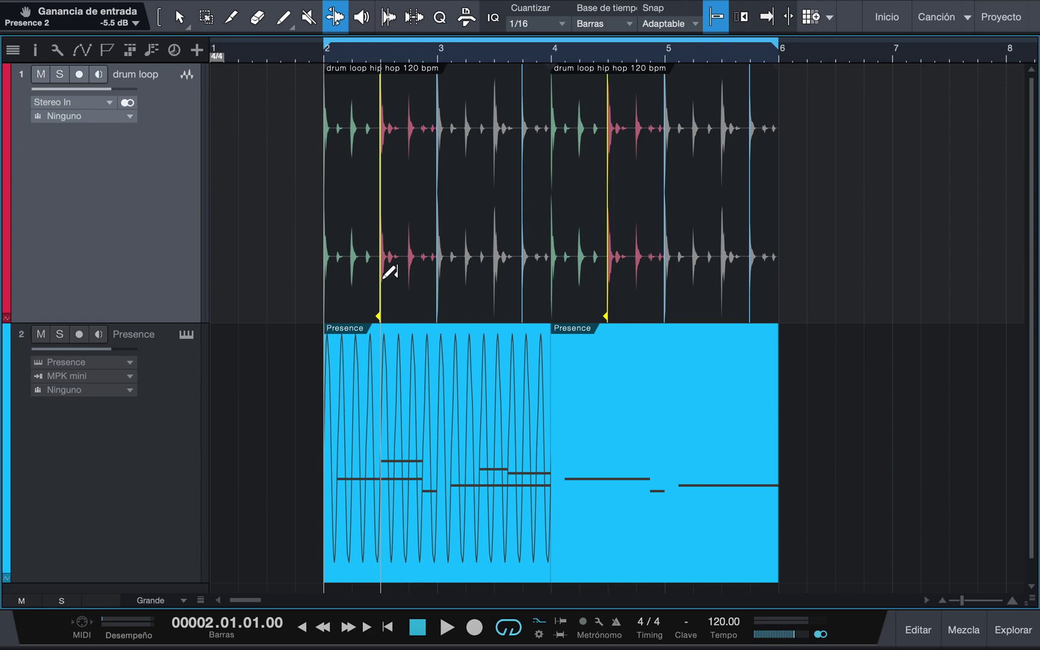
{"action": "left_click_drag", "start_coordinate": [438, 283], "coordinate": [411, 287]}
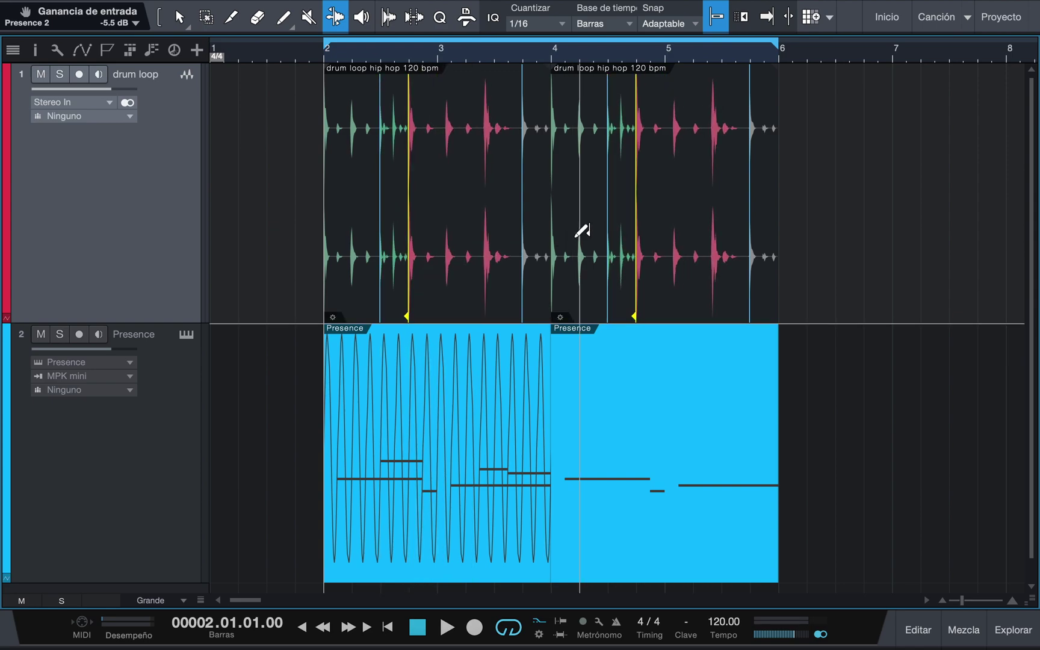
{"action": "left_click", "coordinate": [522, 232]}
{"action": "mouse_move", "coordinate": [522, 232]}
{"action": "left_mouse_down"}
{"action": "mouse_move", "coordinate": [418, 243]}
{"action": "mouse_move", "coordinate": [535, 240]}
{"action": "left_mouse_up"}
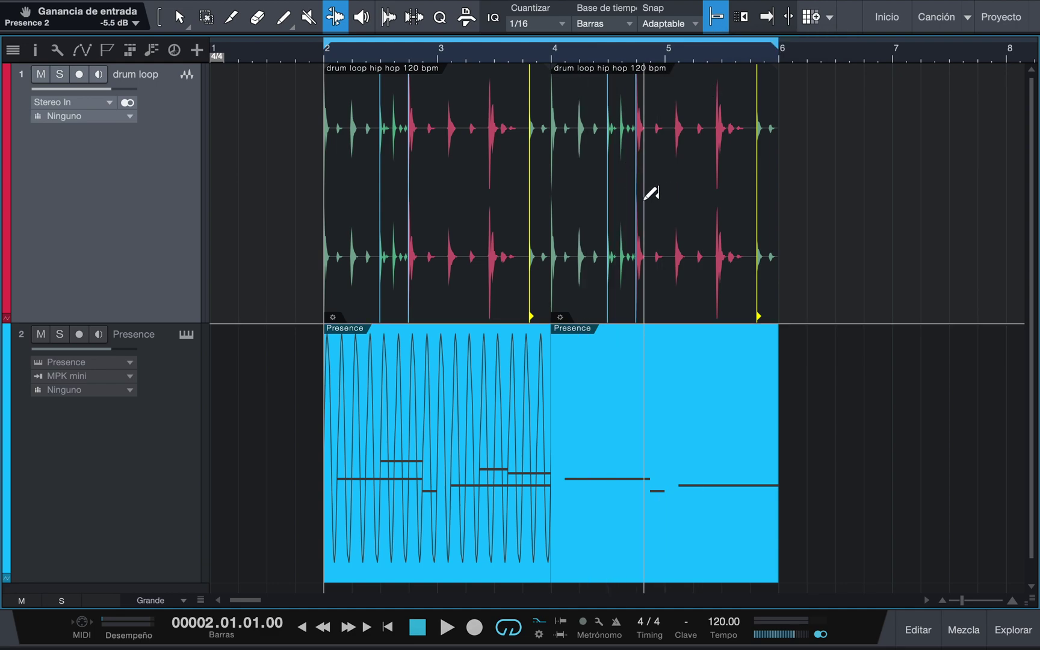
Step: Turn off snapping and freely move the last bend marker to just before beat 3 of bar 3 and the middle one slightly past beat 4 of bar 2
{"action": "key", "text": "n"}
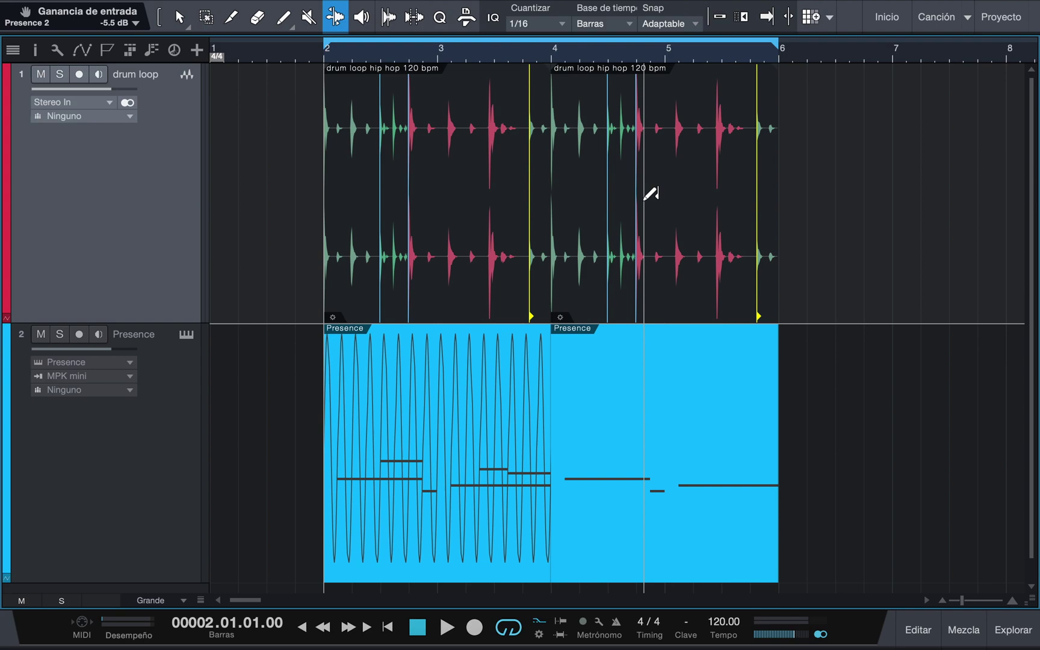
{"action": "mouse_move", "coordinate": [530, 224]}
{"action": "left_mouse_down"}
{"action": "mouse_move", "coordinate": [459, 222]}
{"action": "mouse_move", "coordinate": [491, 221]}
{"action": "left_mouse_up"}
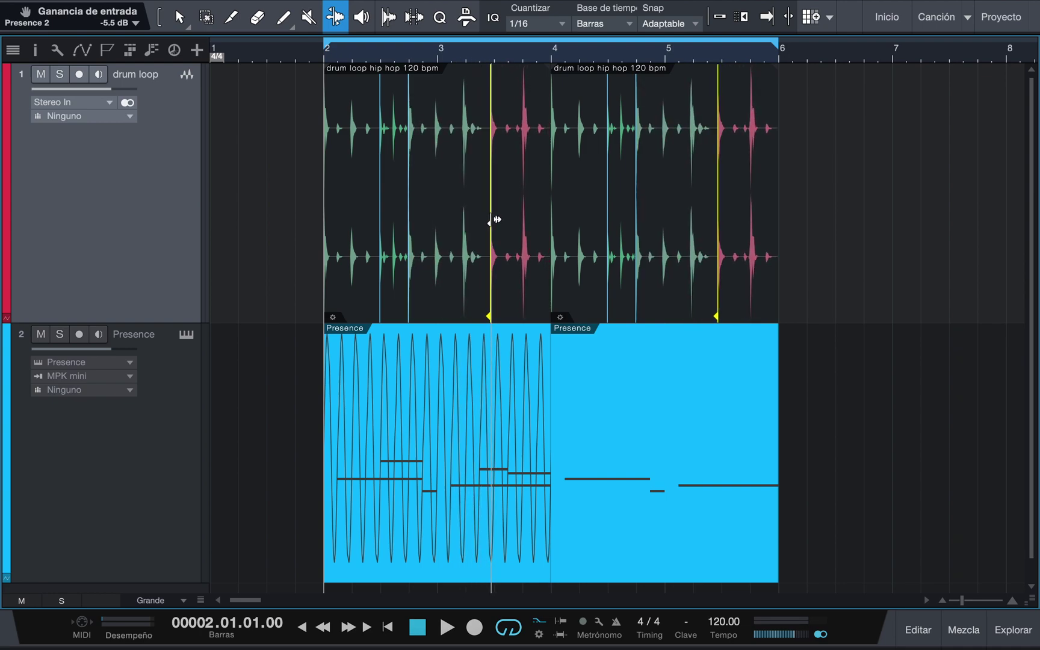
{"action": "left_click_drag", "start_coordinate": [414, 211], "coordinate": [412, 208]}
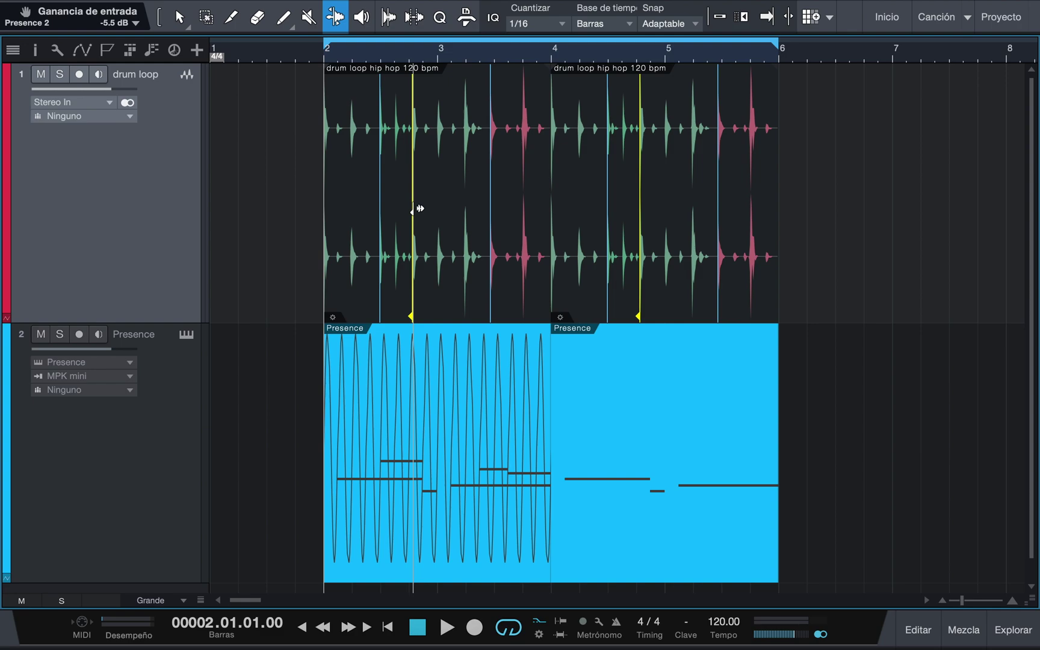
{"action": "left_click", "coordinate": [380, 175]}
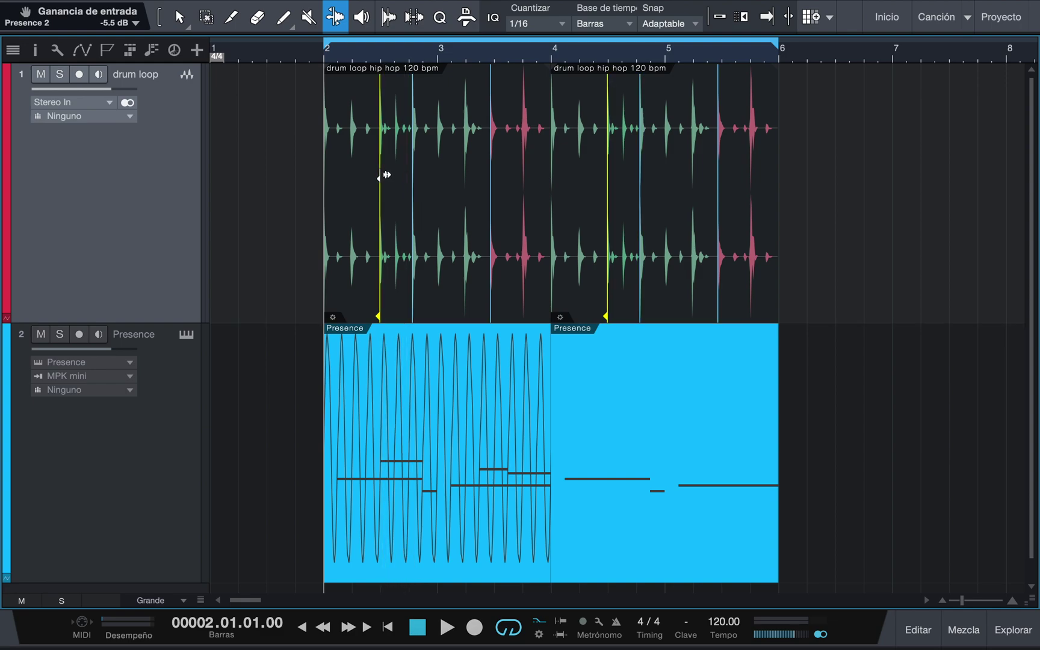
Step: Play the song to hear the bent drum loop together with the Presence track, then stop playback
{"action": "key", "text": "space"}
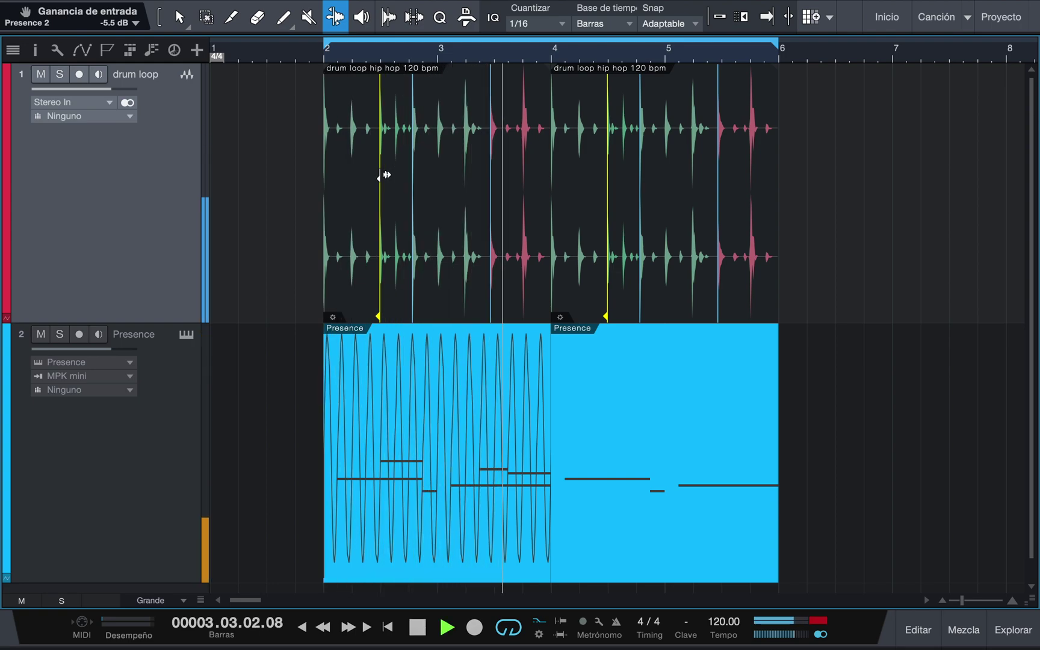
{"action": "key", "text": "space"}
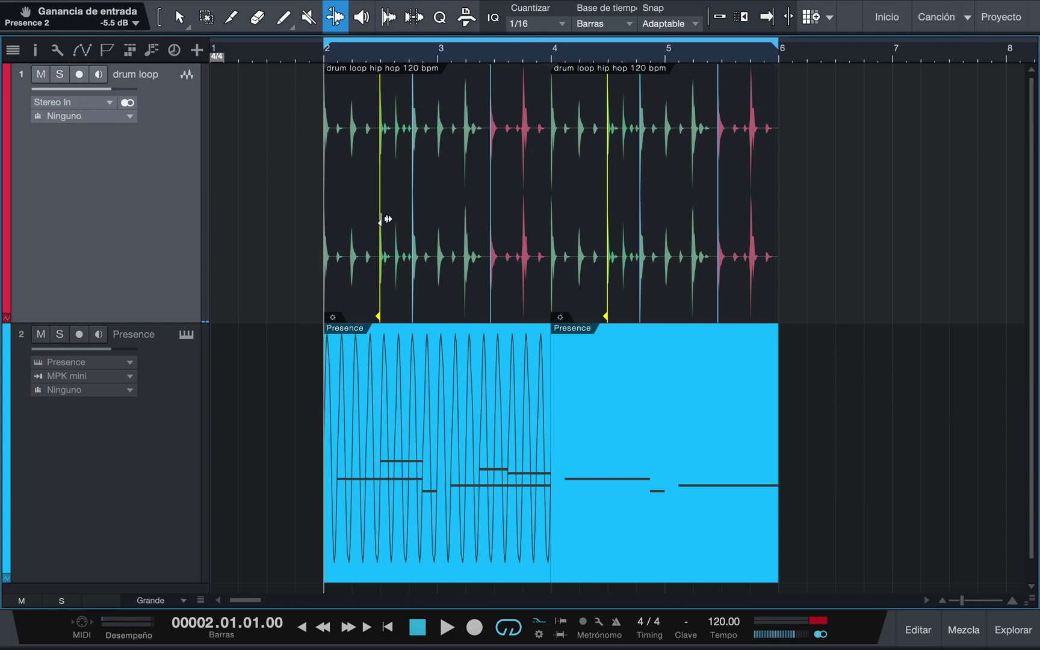
Step: Shift the middle bend marker slightly later, then remove all bend markers from the drum loop
{"action": "left_click_drag", "start_coordinate": [412, 222], "coordinate": [425, 230]}
{"action": "double_click", "coordinate": [385, 254]}
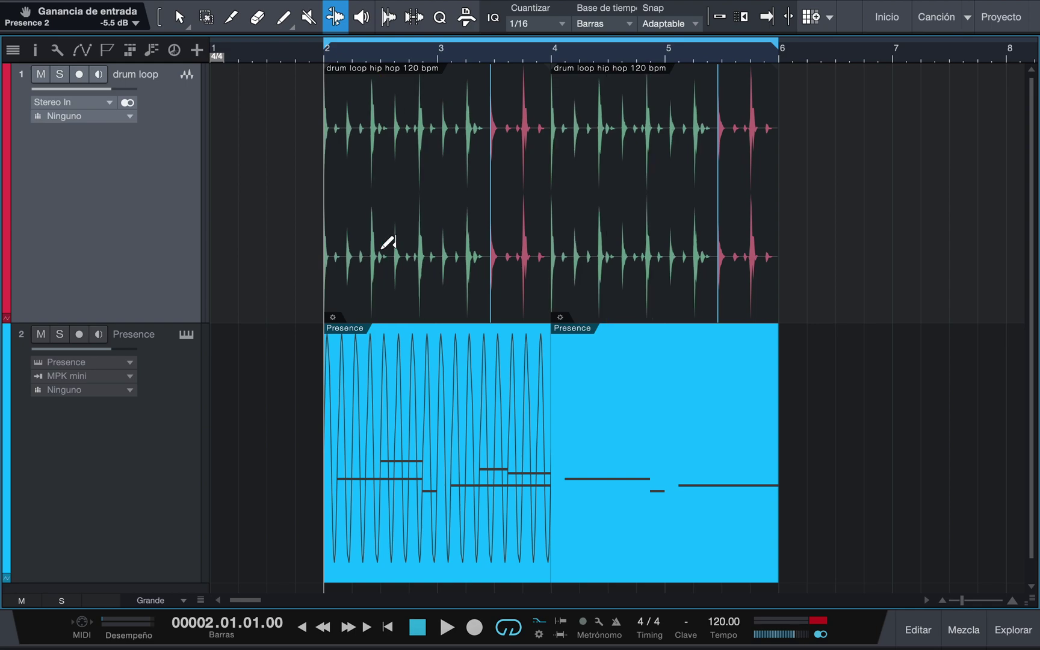
{"action": "double_click", "coordinate": [491, 297]}
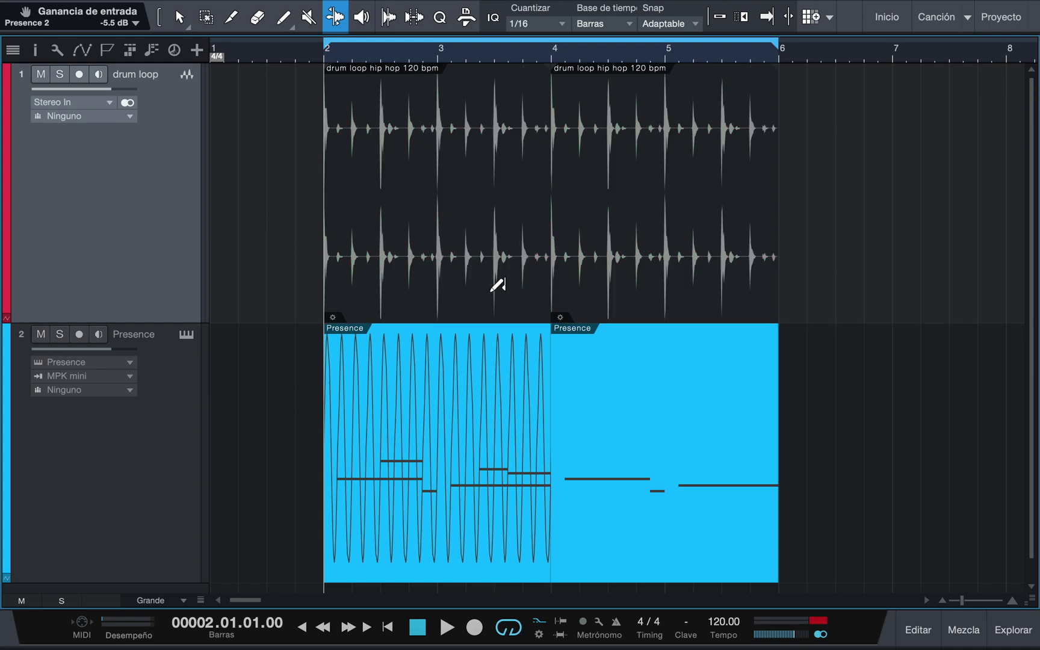
Step: Activate the Listen tool and audition the drum loop from about beat 4 of bar 2, then the Presence track from about beat 3
{"action": "left_click", "coordinate": [359, 26]}
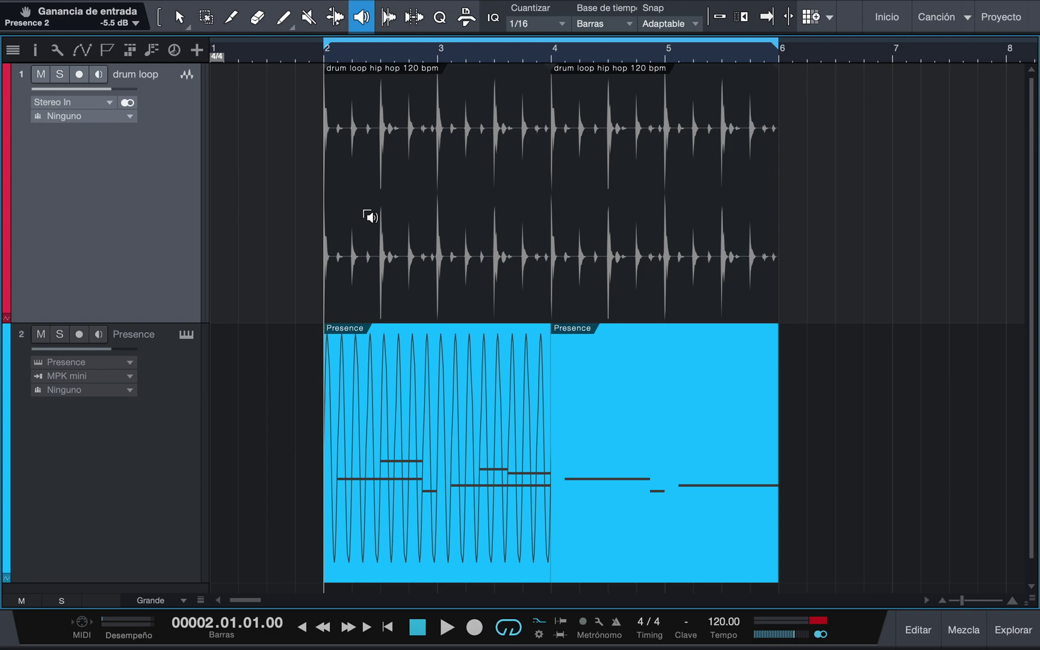
{"action": "left_click", "coordinate": [411, 190]}
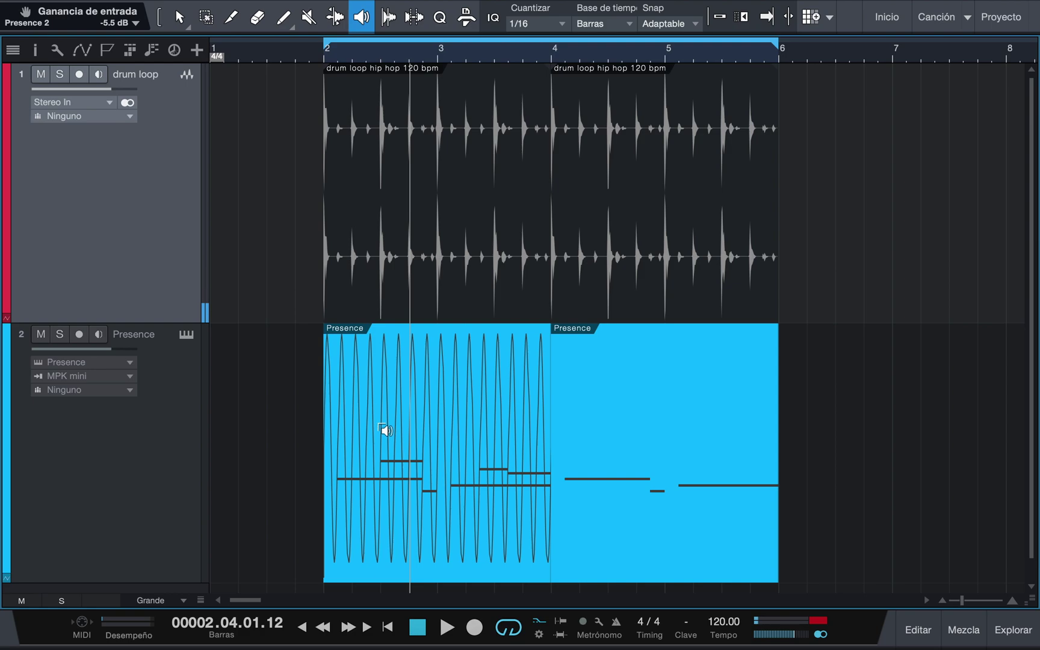
{"action": "left_click", "coordinate": [384, 430]}
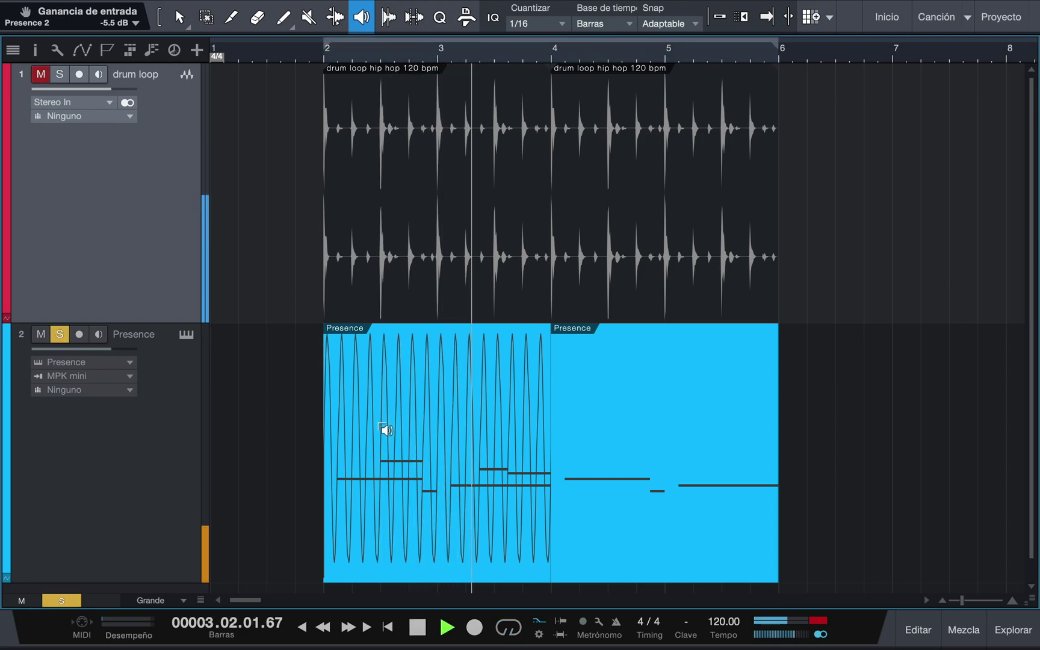
Step: Audition the drum loop again around beat 3 of bar 2, then switch back to the Arrow tool
{"action": "key", "text": "p"}
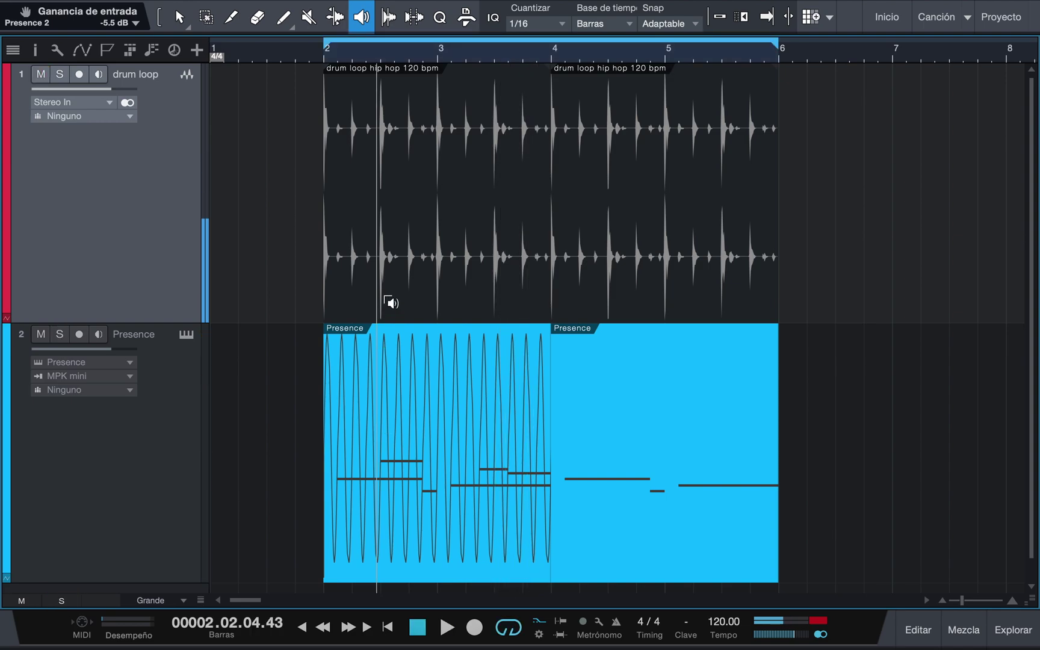
{"action": "left_click", "coordinate": [383, 257]}
{"action": "left_click_drag", "start_coordinate": [383, 257], "coordinate": [383, 258]}
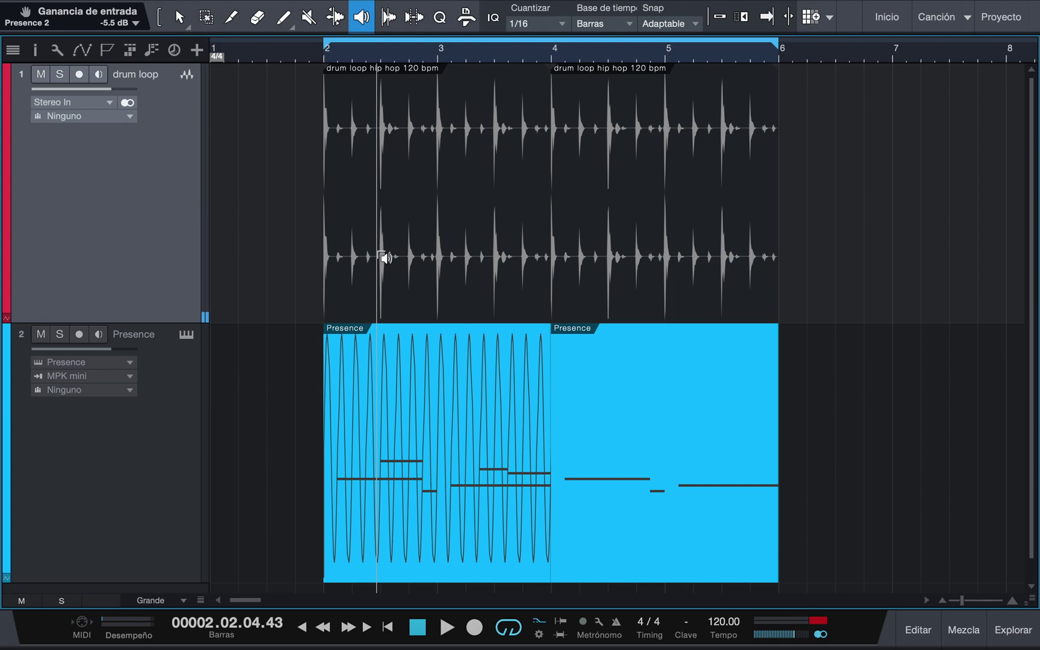
{"action": "key", "text": "1"}
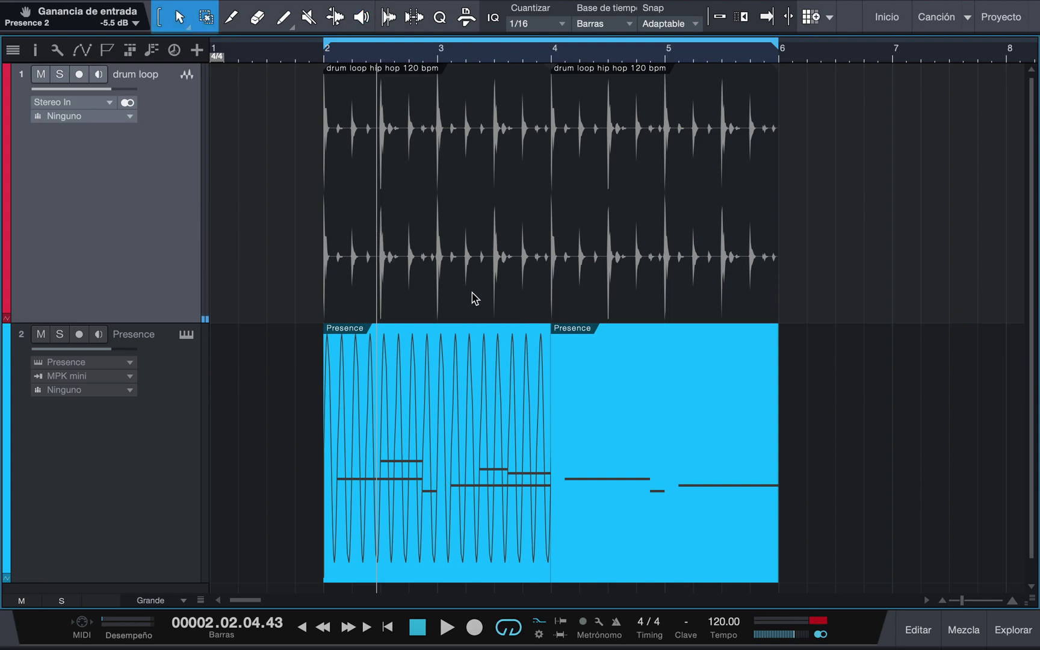